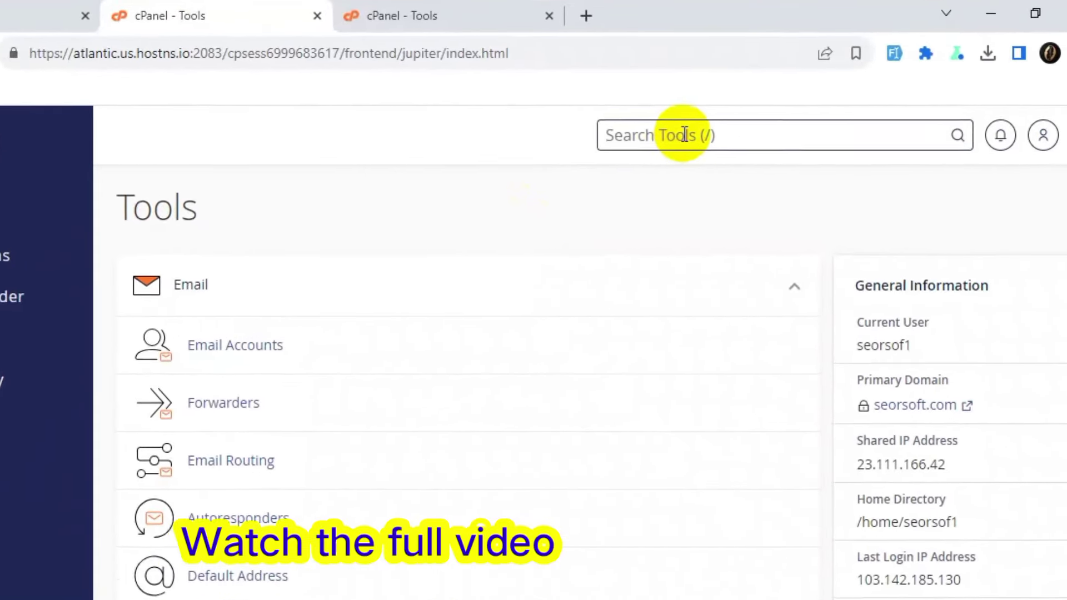
Create the domain acalms.mythefits.com in cPanel Domains with its own unshared document root.
left_click(685, 134)
type("doam")
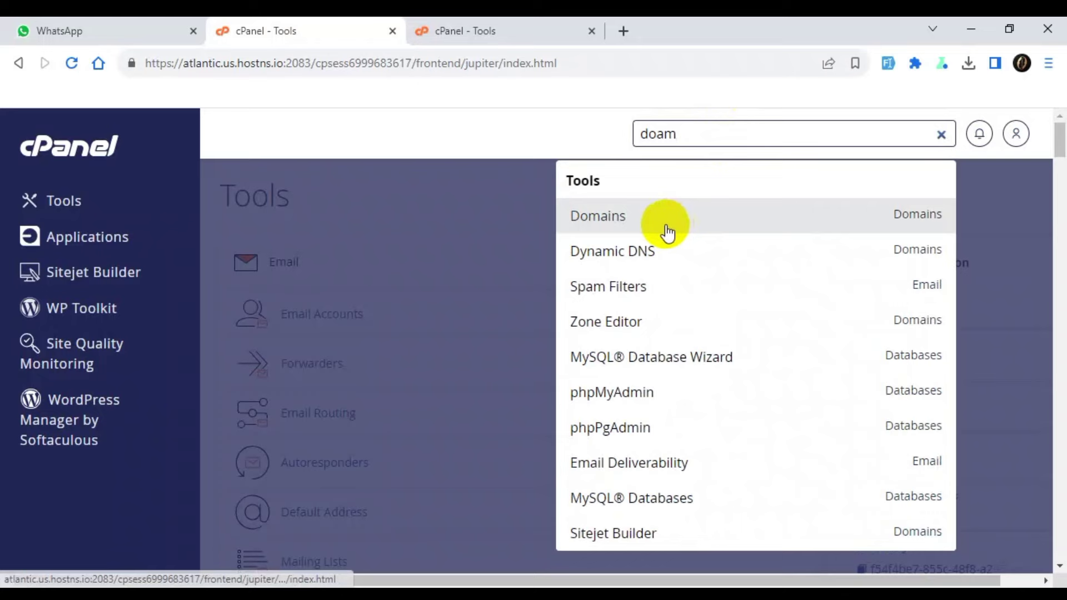
left_click(573, 269)
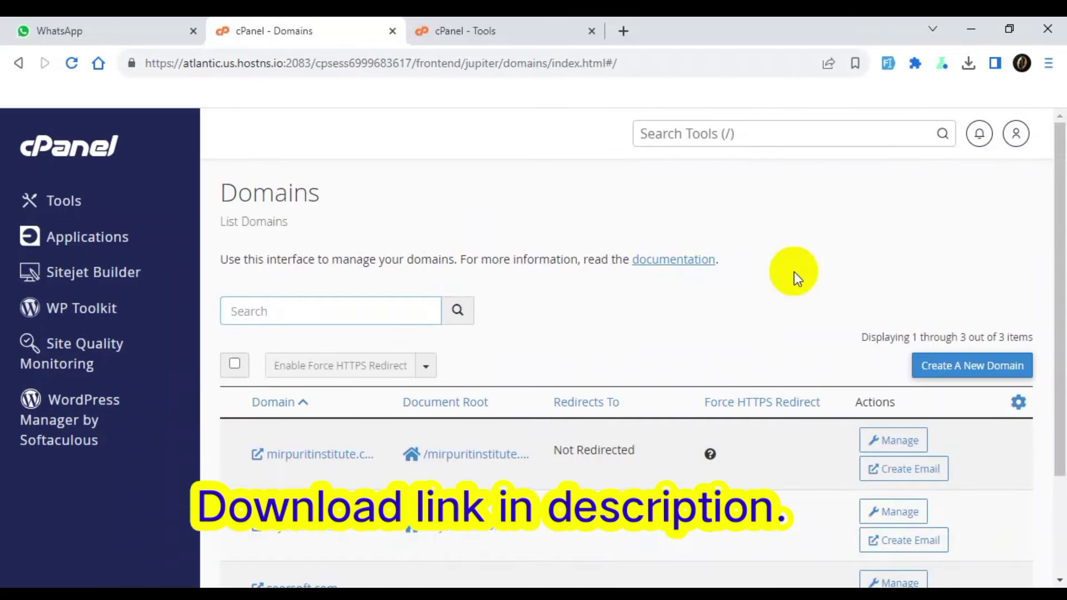
left_click(980, 373)
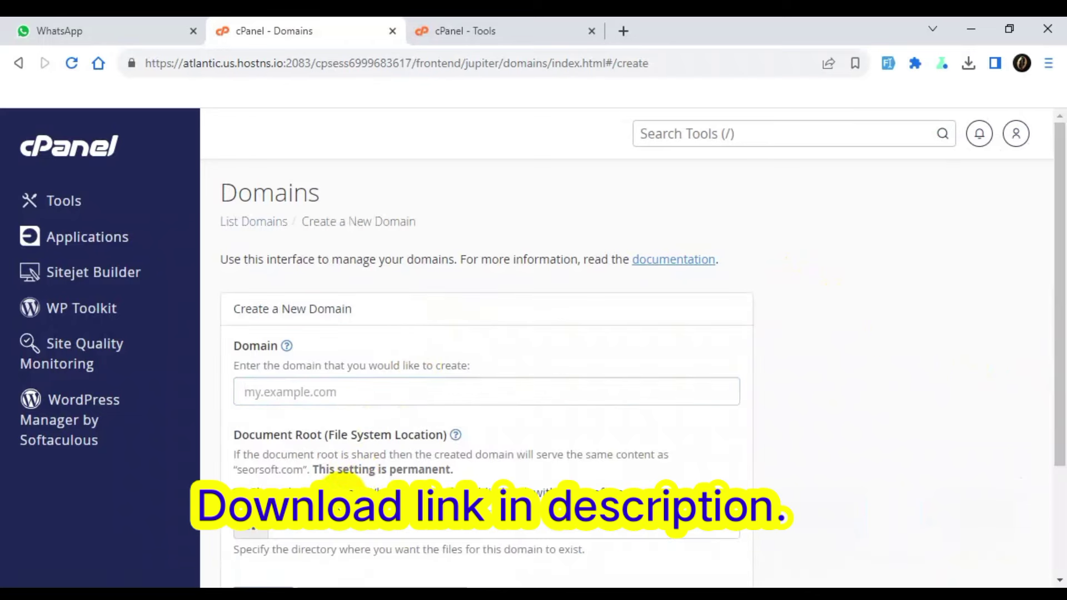
left_click(369, 396)
type("aca")
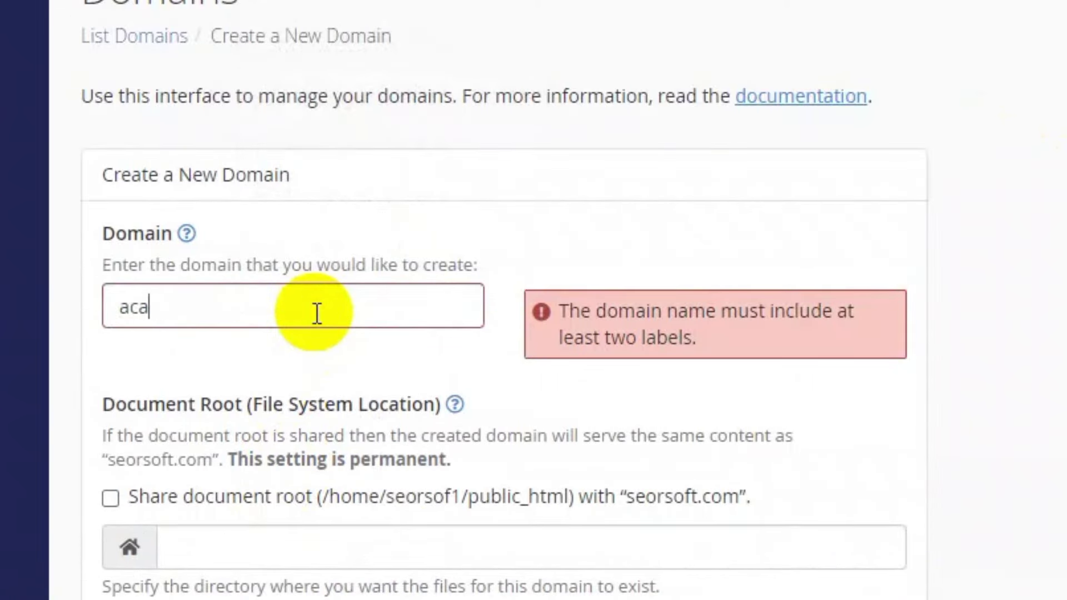
type("lms.mythefits.com")
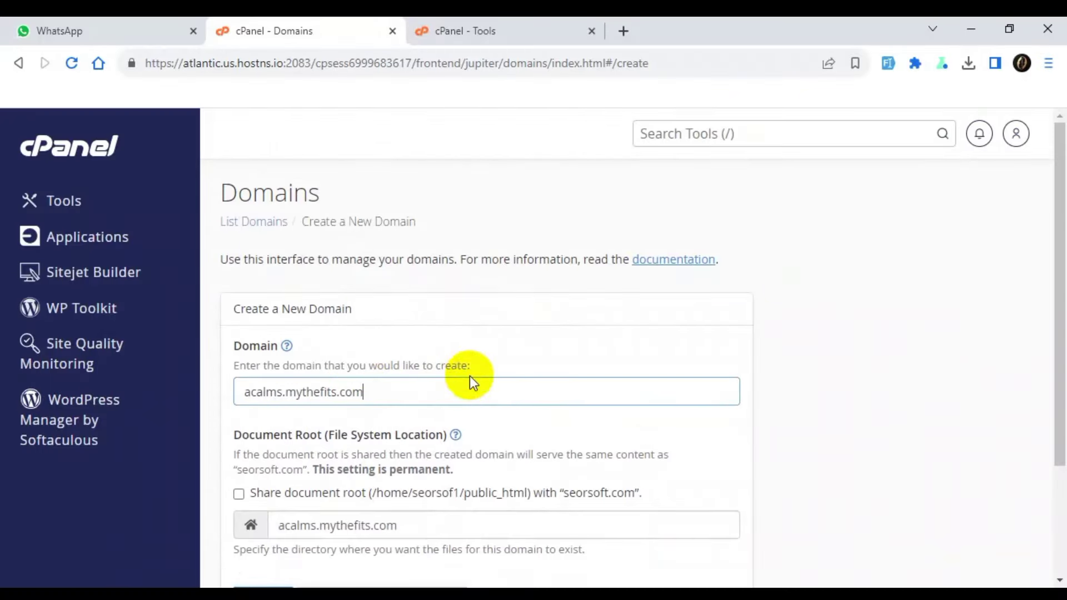
left_click(529, 345)
scroll(529, 345, "down", 3)
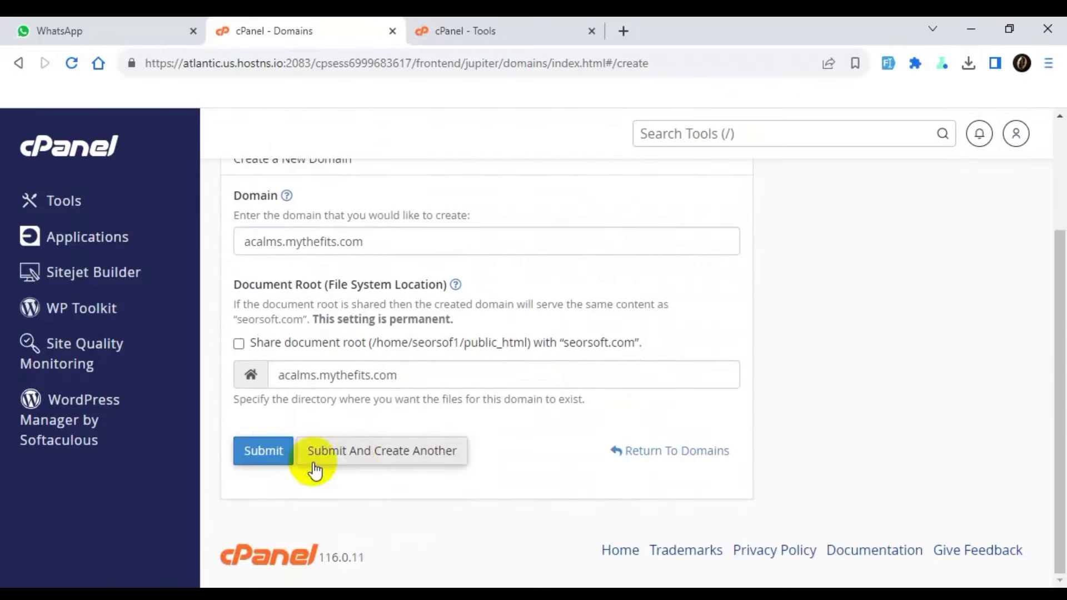
left_click(264, 453)
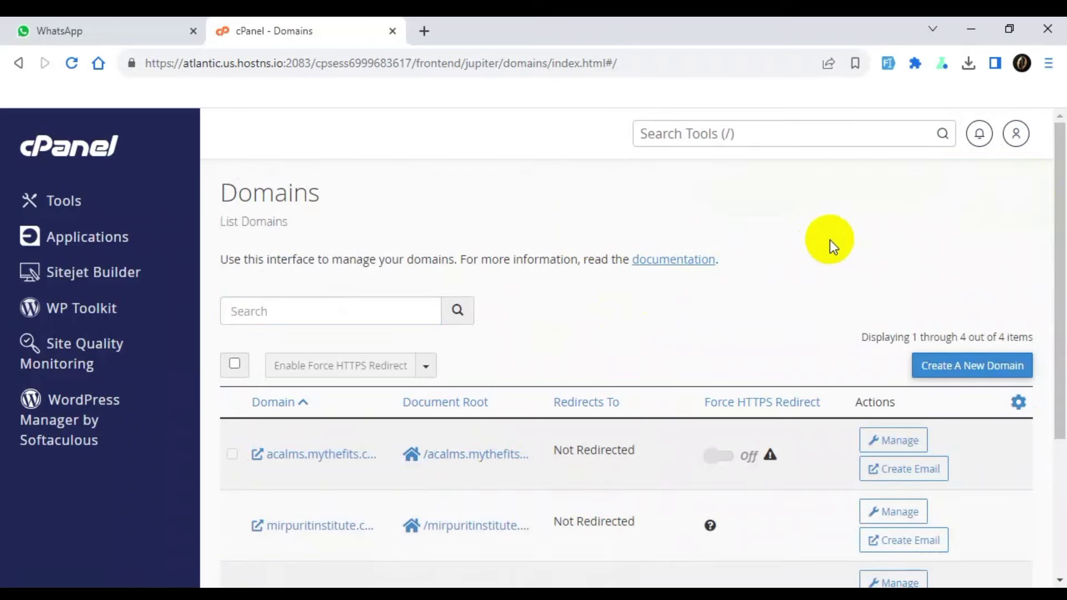
In the acalms.mythefits.com folder, permanently delete cgi-bin, skipping the trash.
left_click(492, 456)
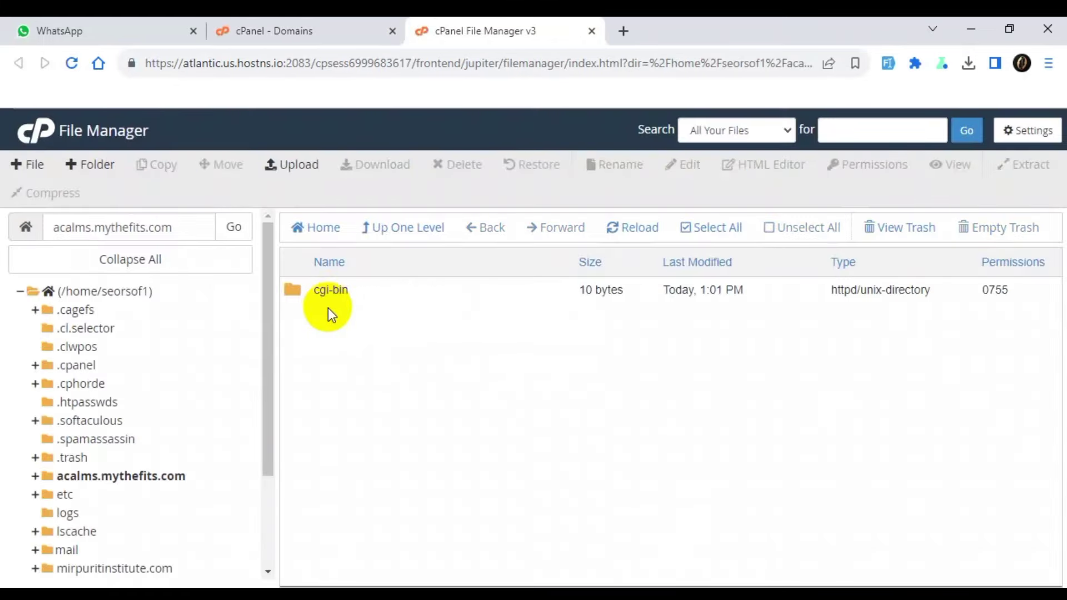
left_click(332, 297)
right_click(332, 293)
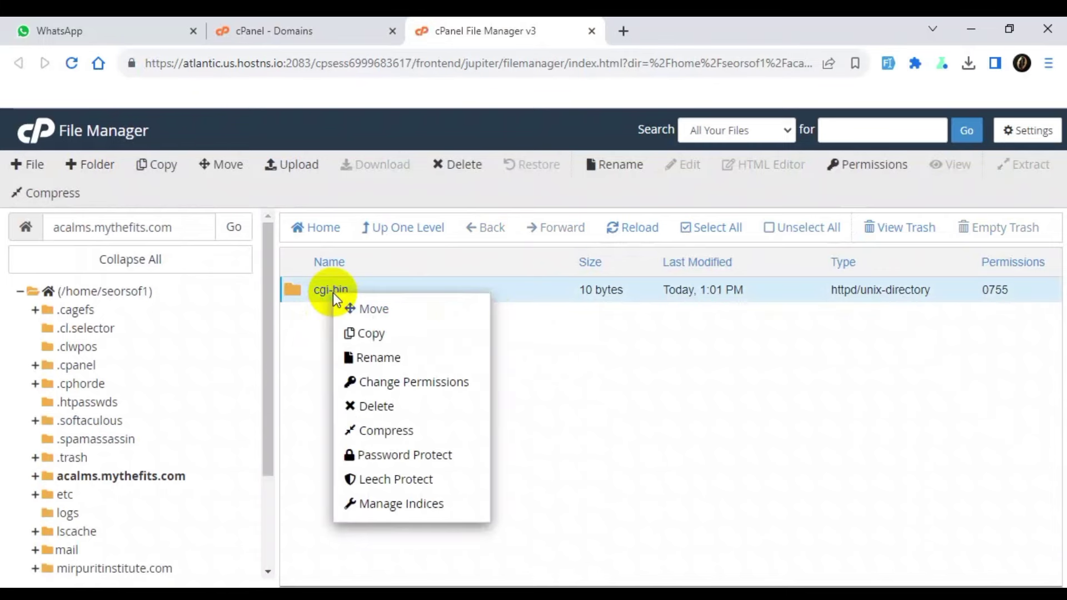
left_click(380, 406)
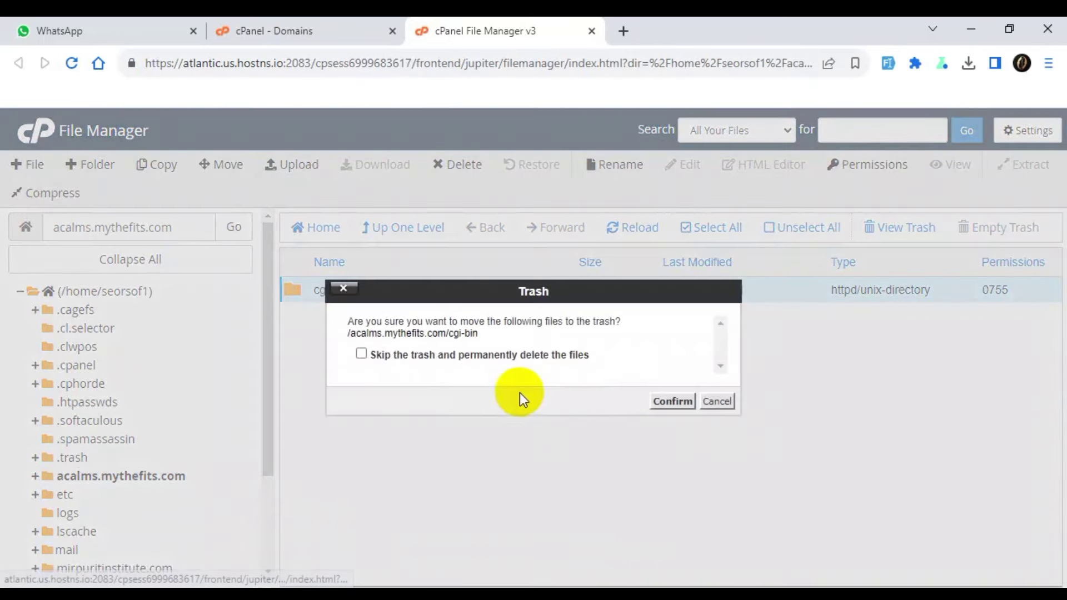
left_click(549, 360)
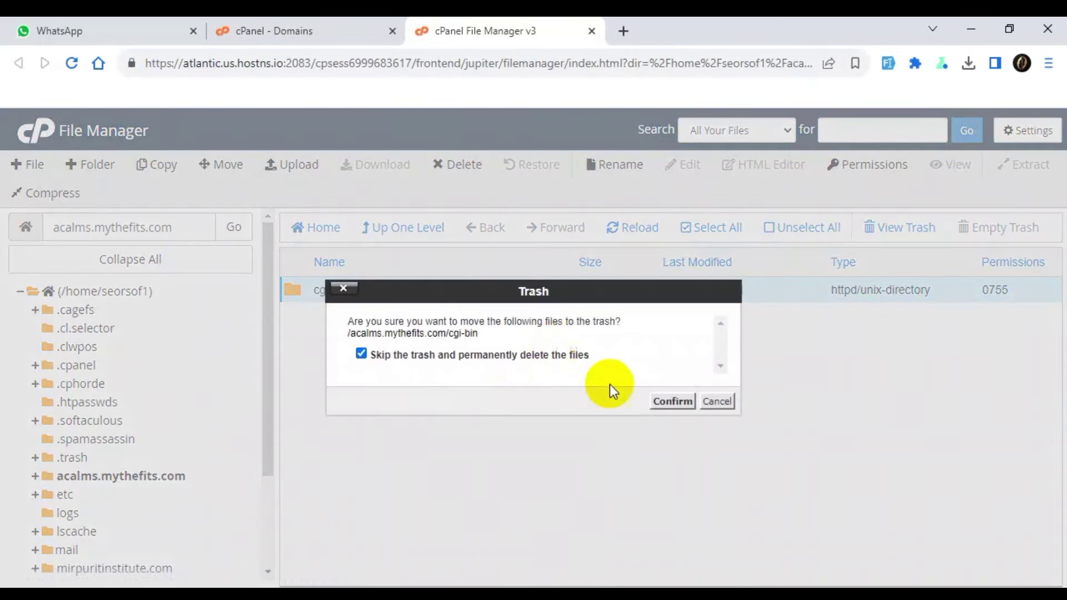
left_click(670, 400)
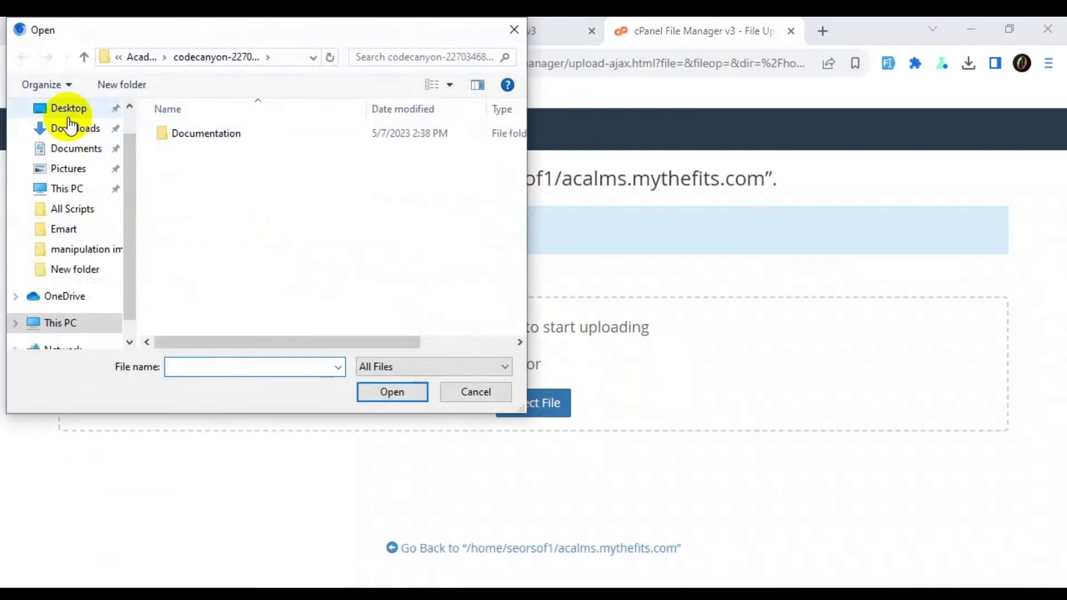
Upload Academy-LMS.zip from the Desktop's New folder.
left_click(69, 108)
double_click(211, 159)
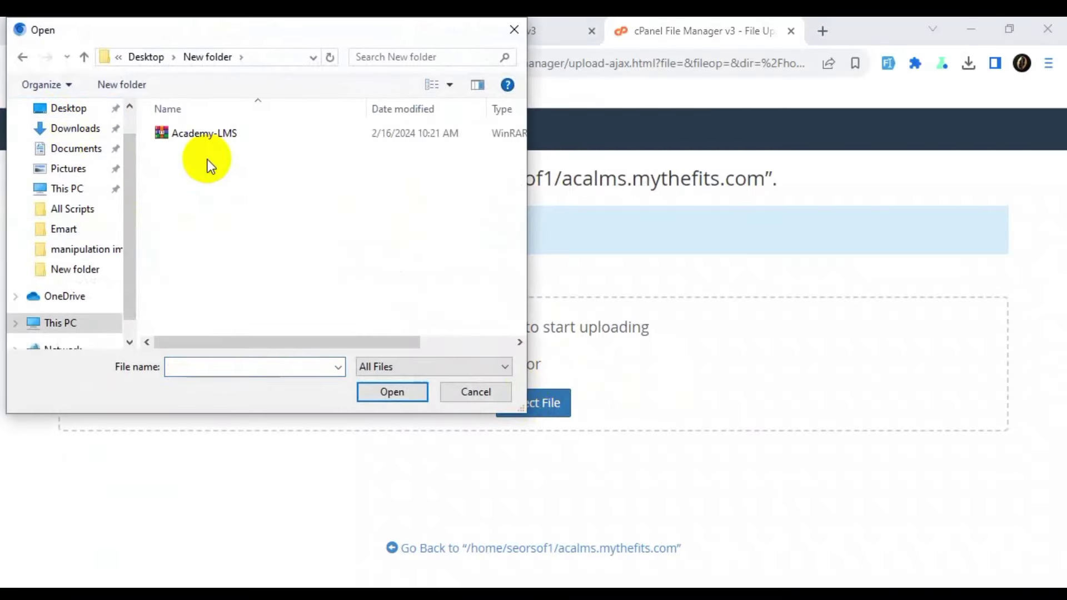
left_click(205, 135)
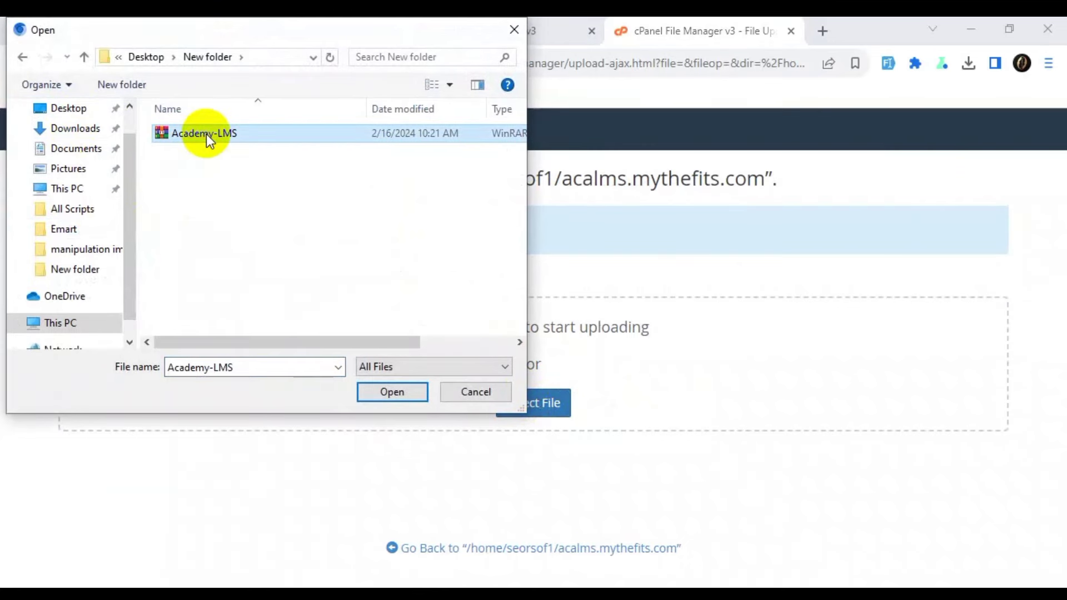
double_click(205, 134)
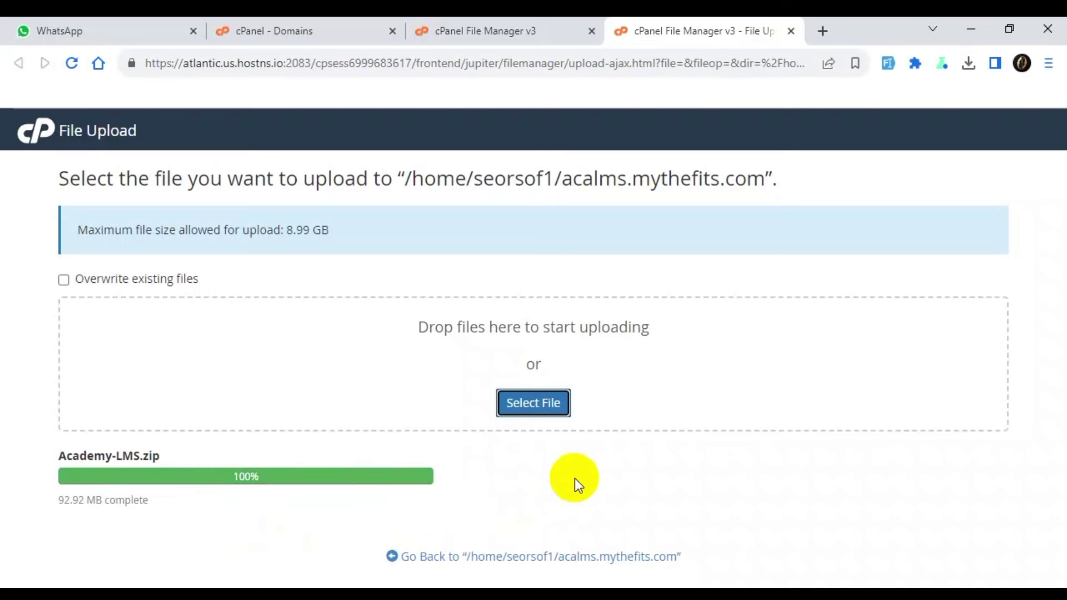
Extract Academy-LMS.zip into the acalms.mythefits.com folder.
left_click(549, 558)
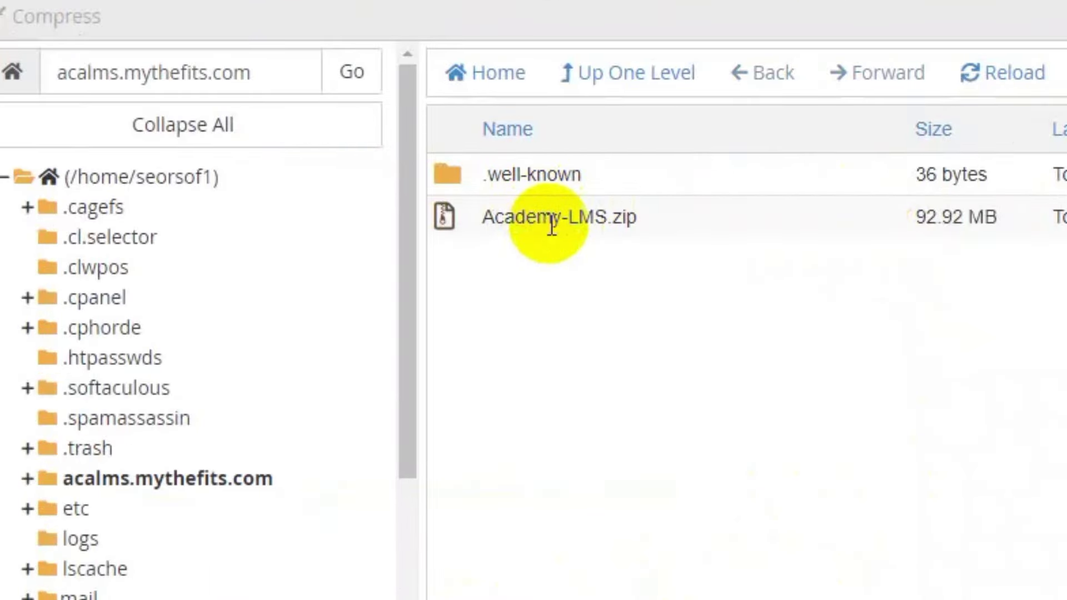
left_click(555, 217)
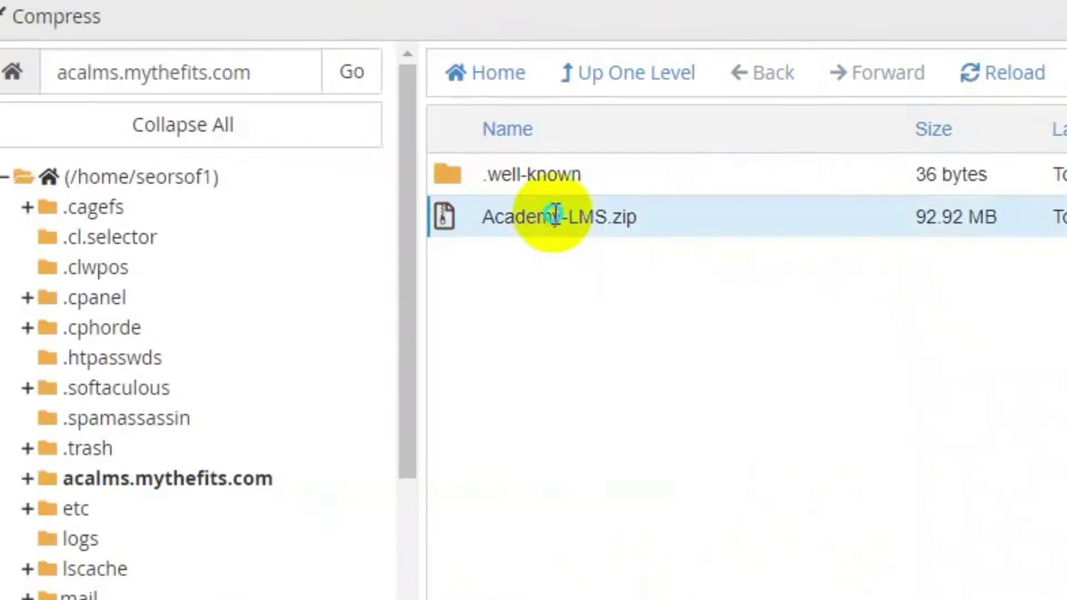
right_click(556, 217)
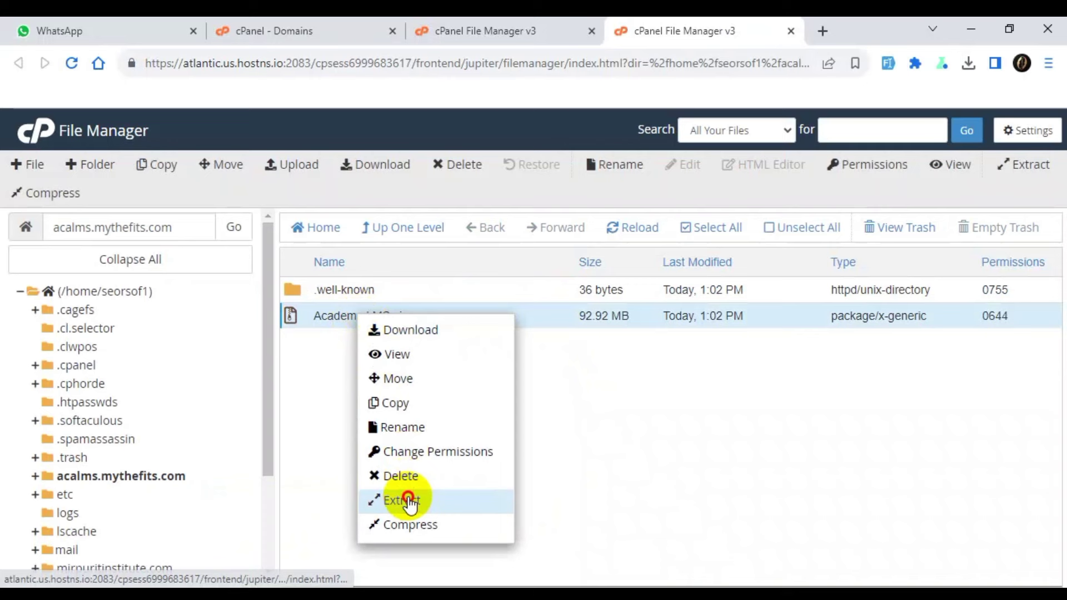
left_click(410, 501)
left_click(640, 430)
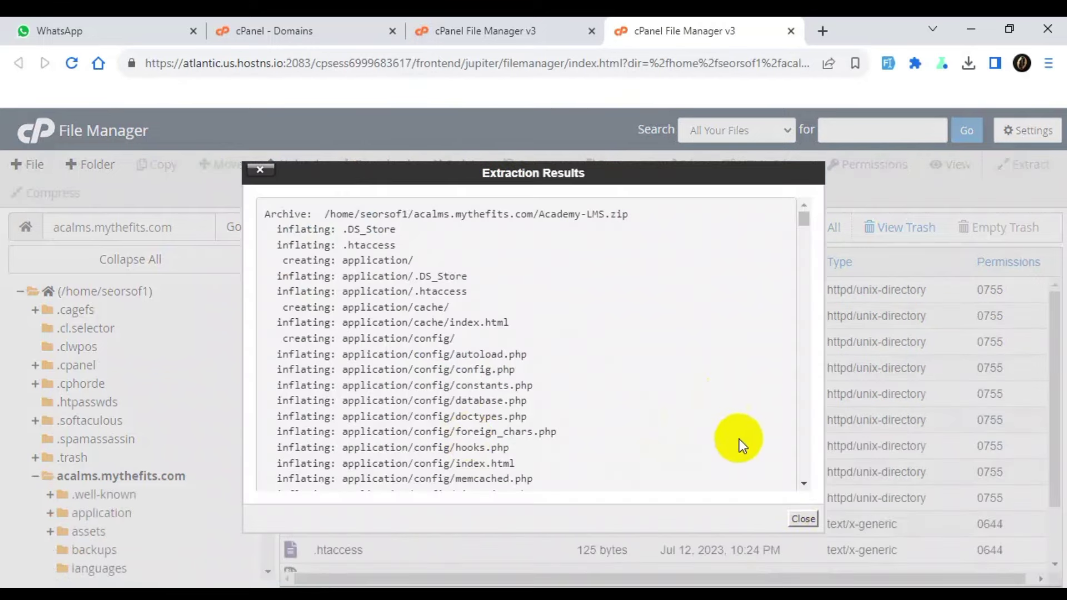
left_click(799, 520)
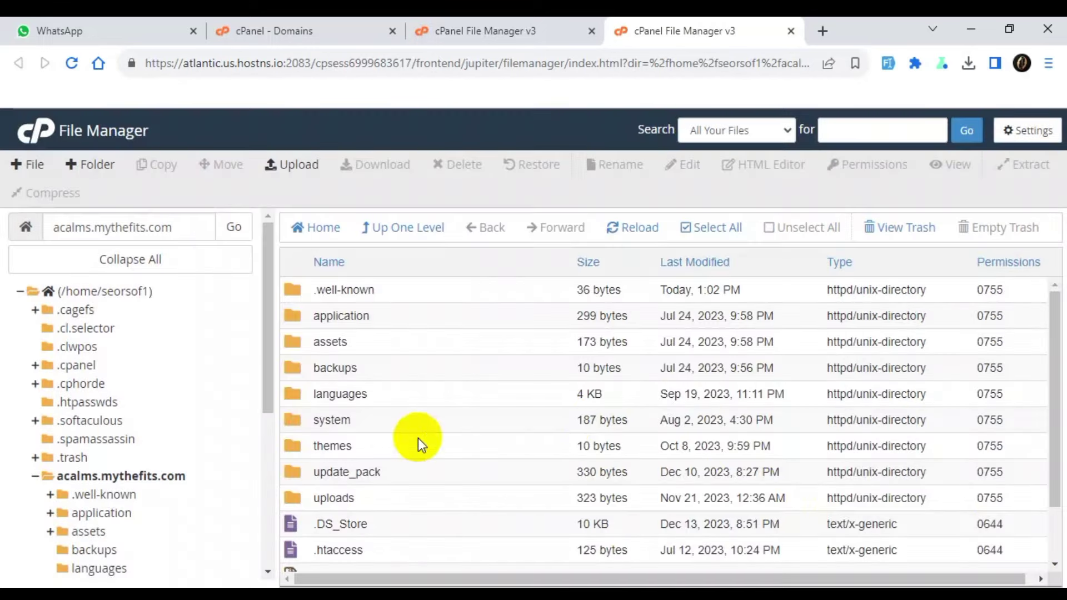
Permanently delete the Academy-LMS.zip archive, skipping the trash.
scroll(418, 442, "down", 2)
left_click(398, 508)
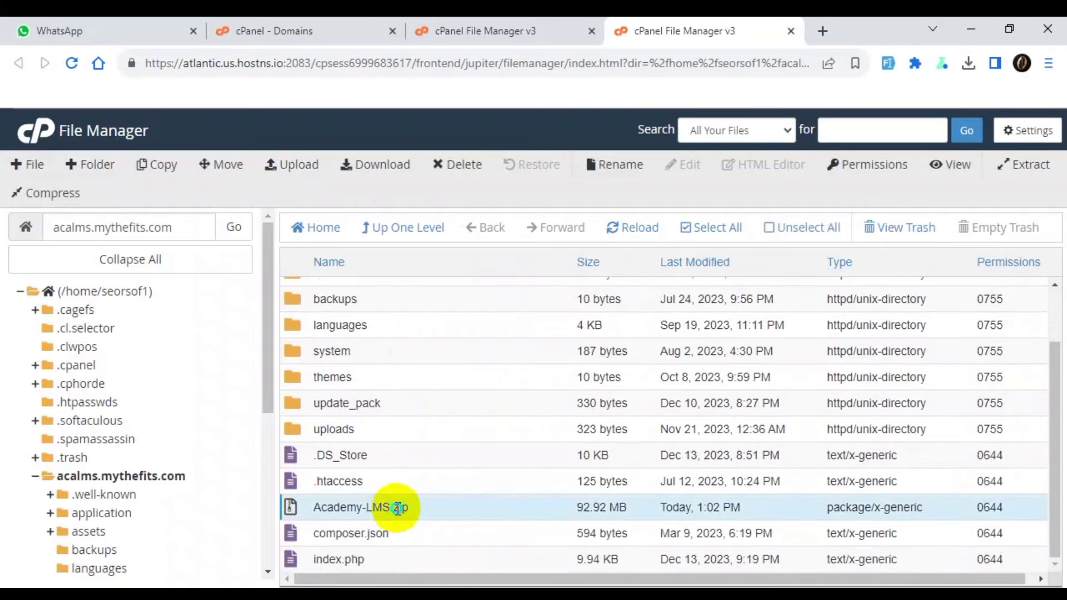
right_click(398, 508)
left_click(441, 510)
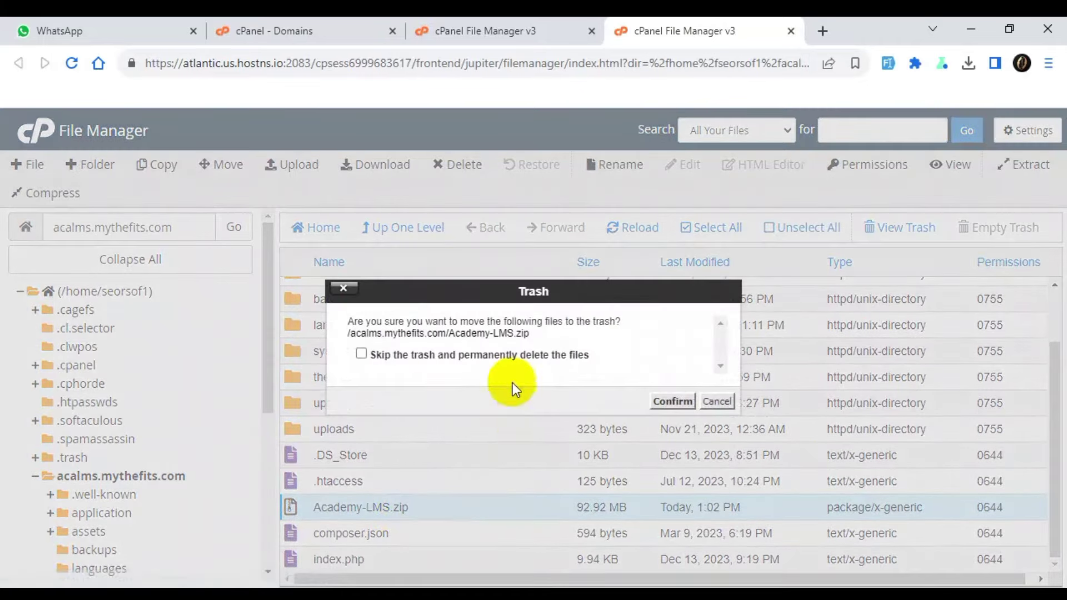
left_click(508, 355)
left_click(673, 402)
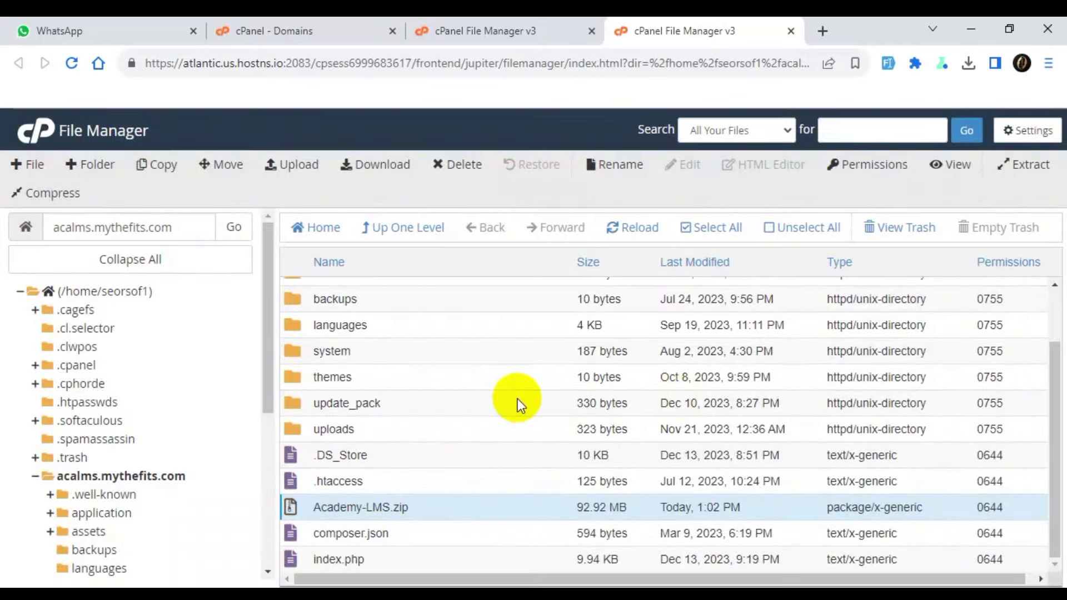
scroll(432, 432, "up", 2)
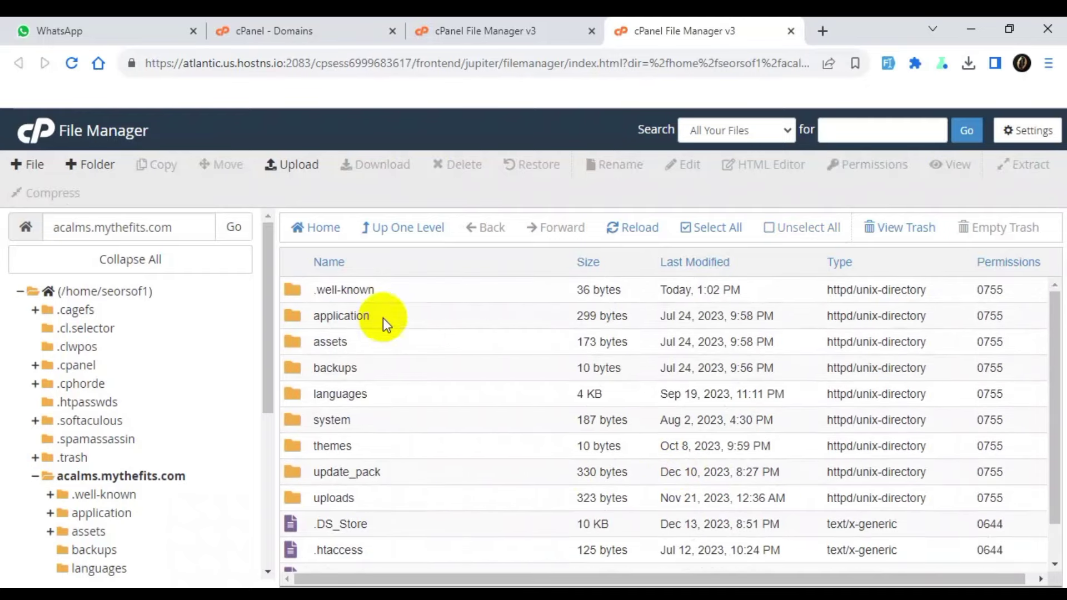
double_click(101, 227)
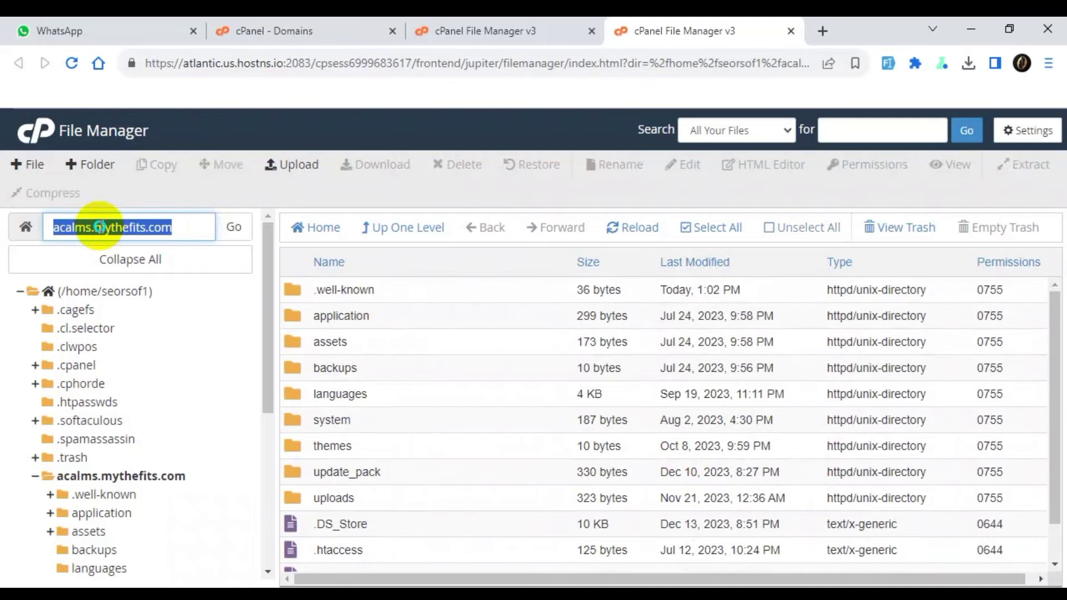
right_click(99, 225)
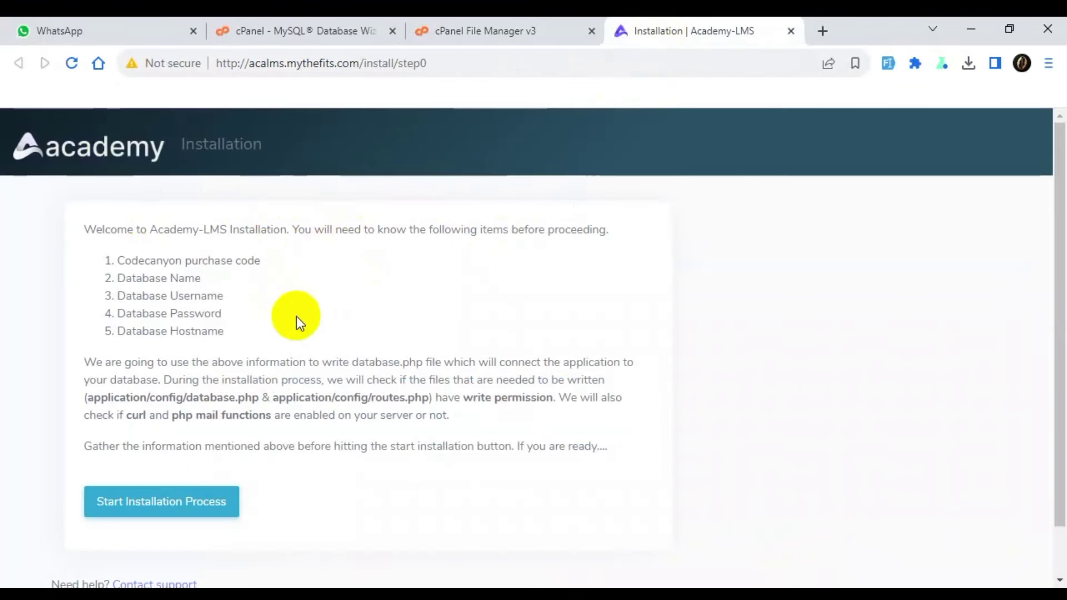
left_click(121, 261)
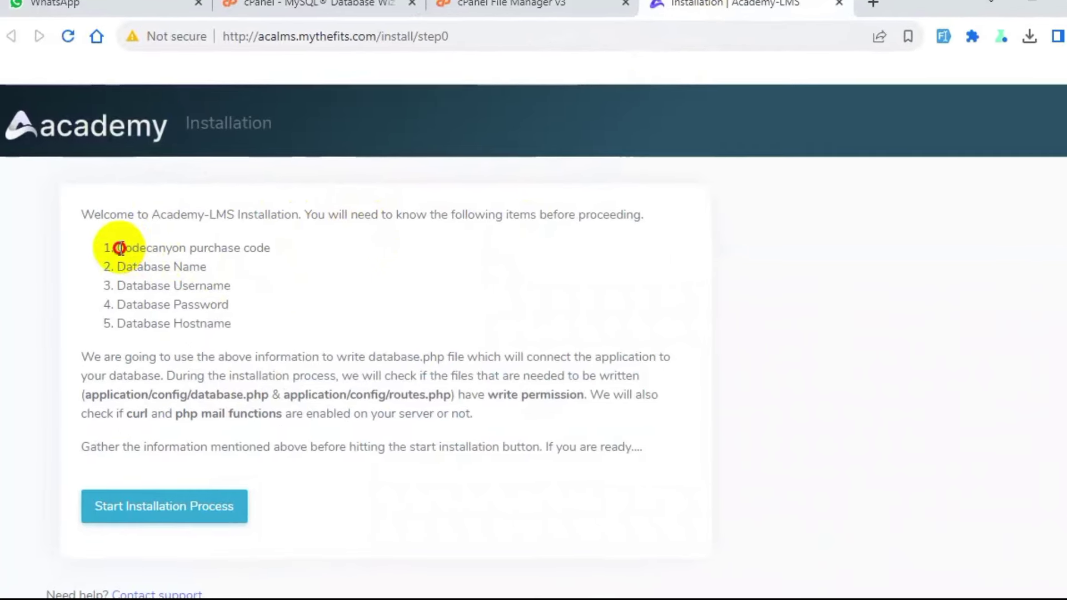
left_click_drag(119, 248, 273, 248)
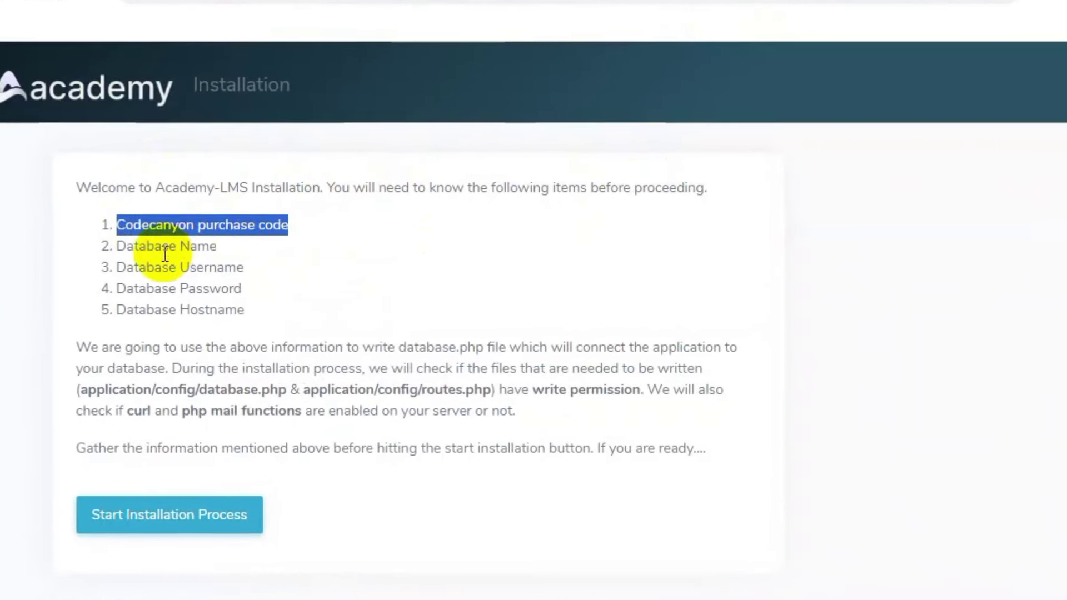
double_click(149, 246)
double_click(189, 267)
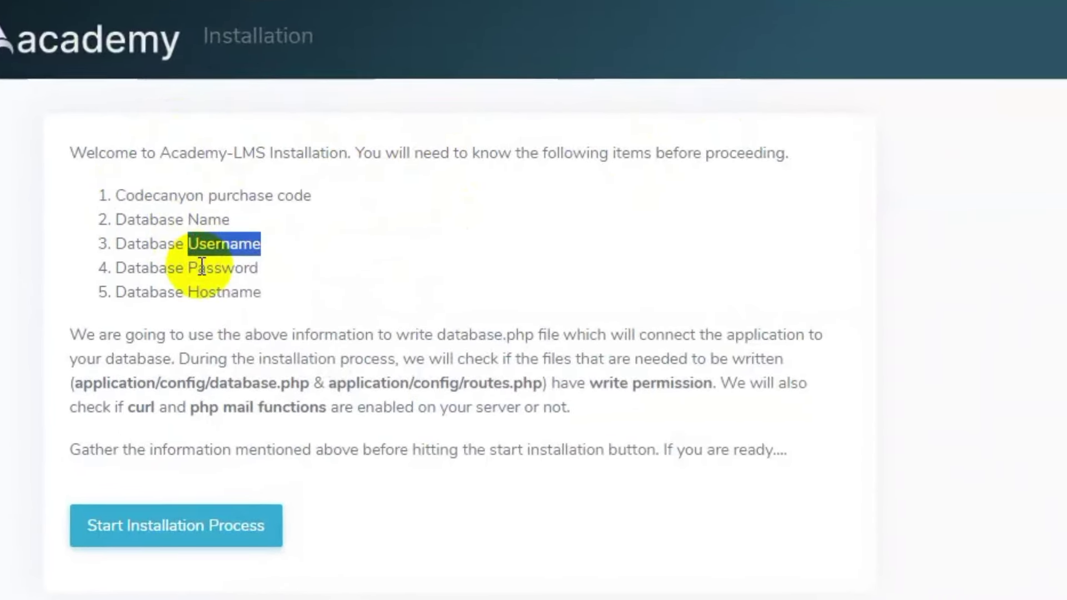
double_click(203, 267)
double_click(207, 293)
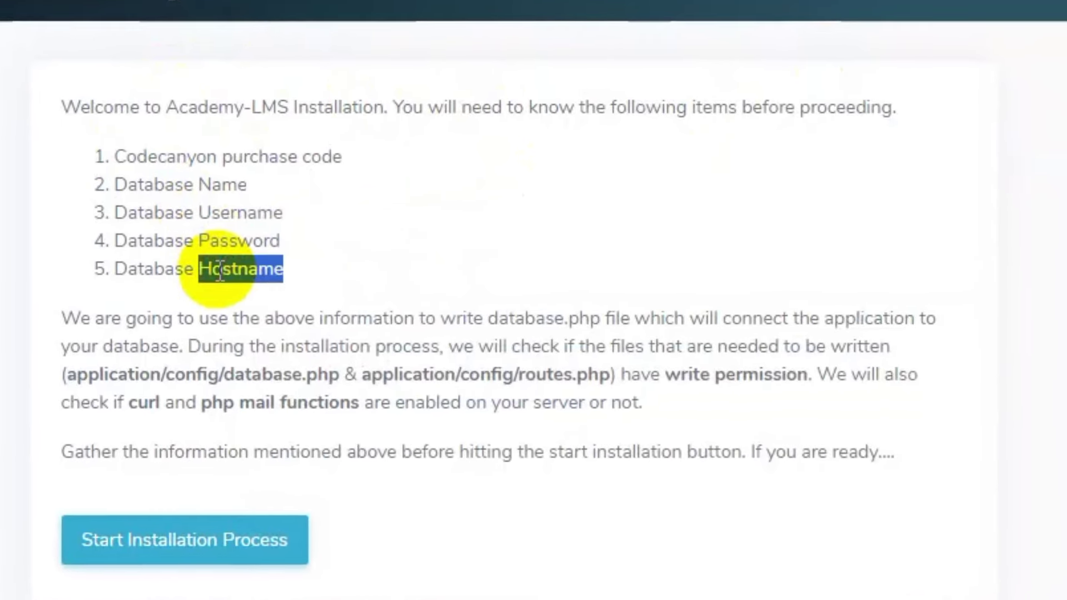
left_click(247, 297)
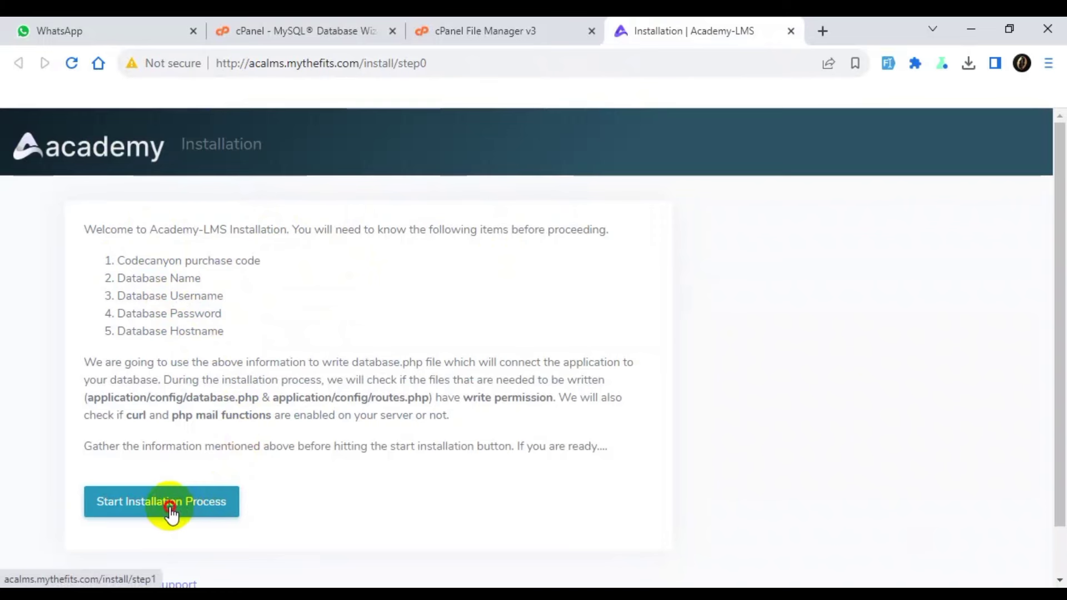
Start the installation and check the green results for database.php, routes.php and Curl.
left_click(170, 508)
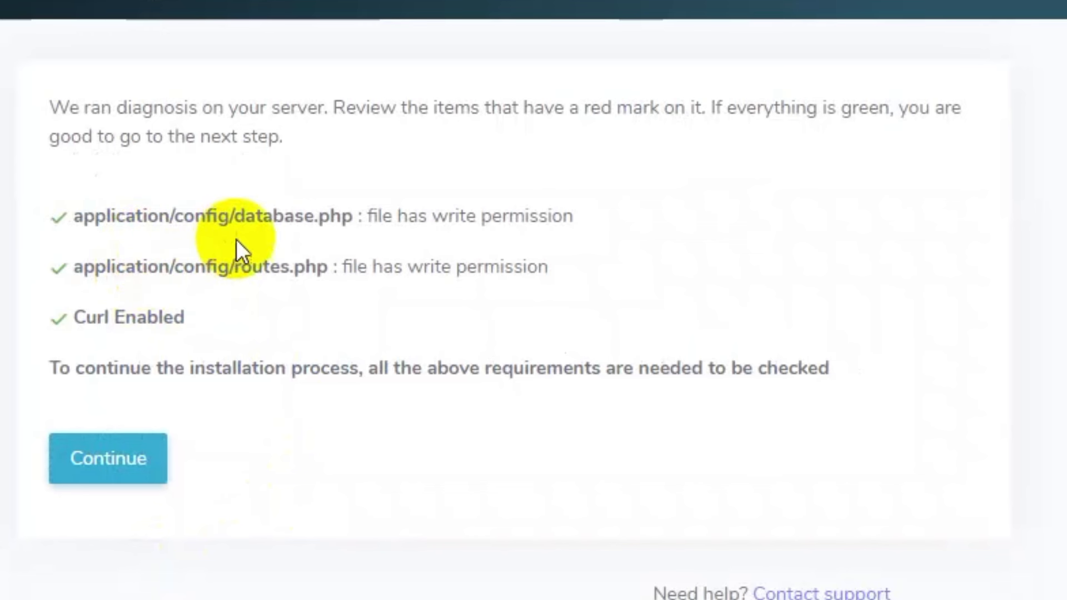
left_click_drag(204, 297, 240, 308)
left_click_drag(293, 234, 310, 233)
left_click(435, 232)
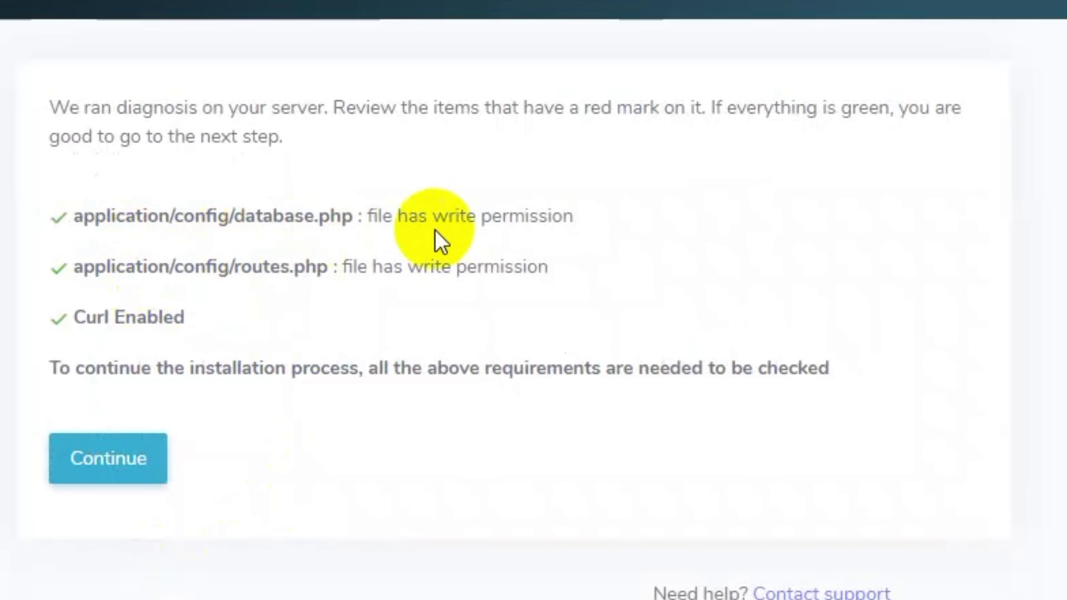
left_click_drag(428, 225, 553, 232)
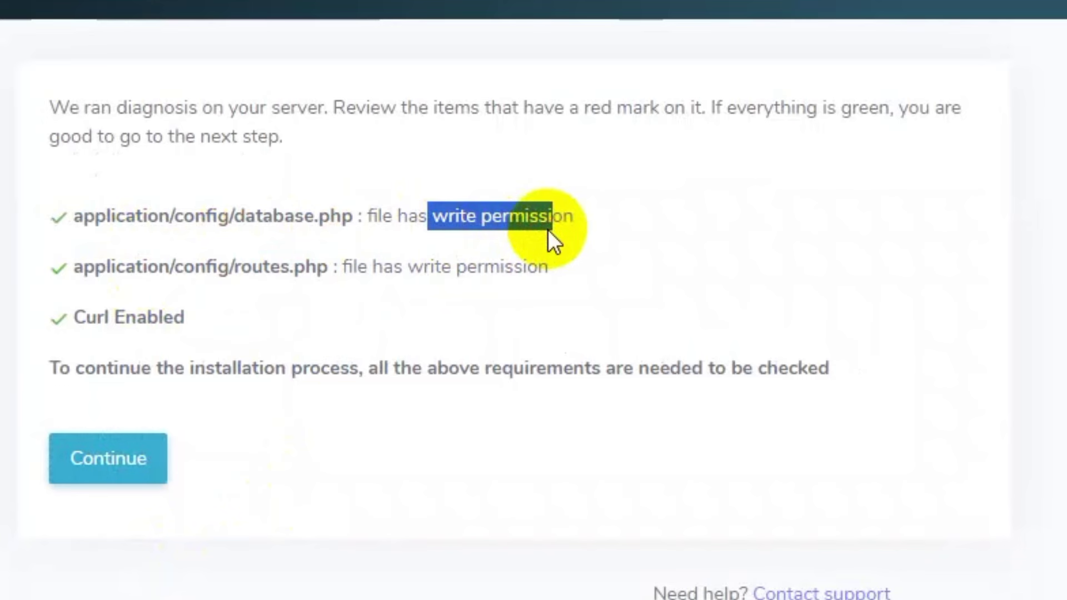
double_click(161, 302)
left_click_drag(237, 270, 437, 272)
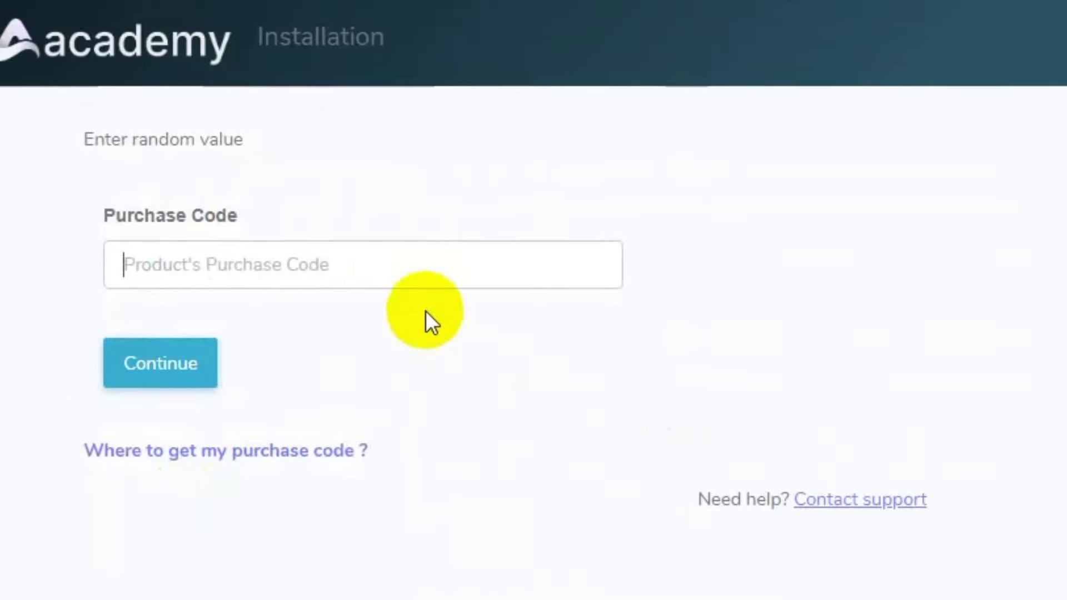
Enter a random placeholder value as the purchase code.
left_click(422, 264)
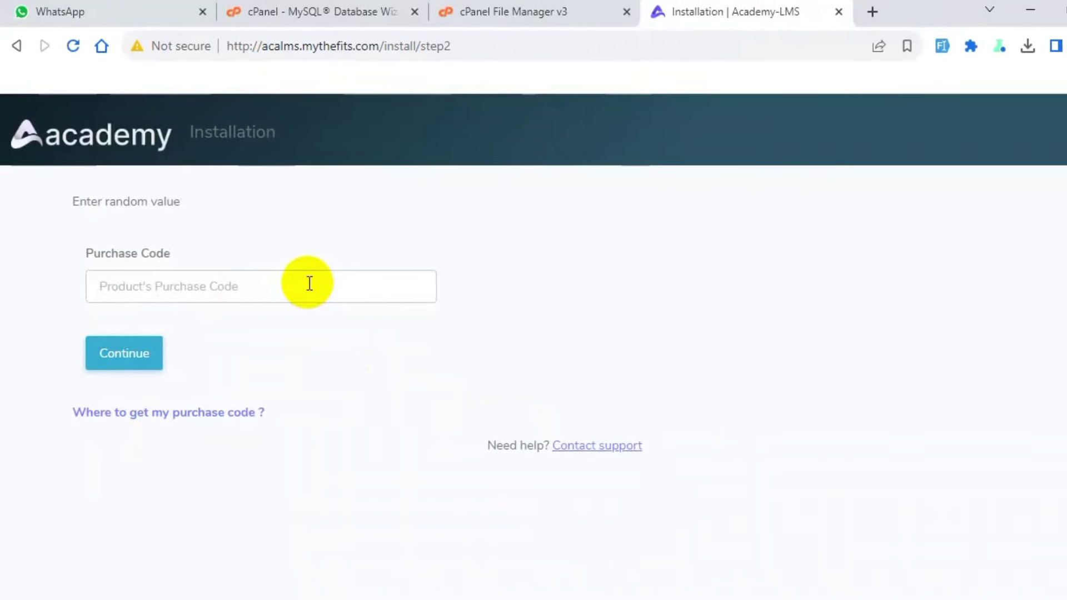
type("ryhnever2025")
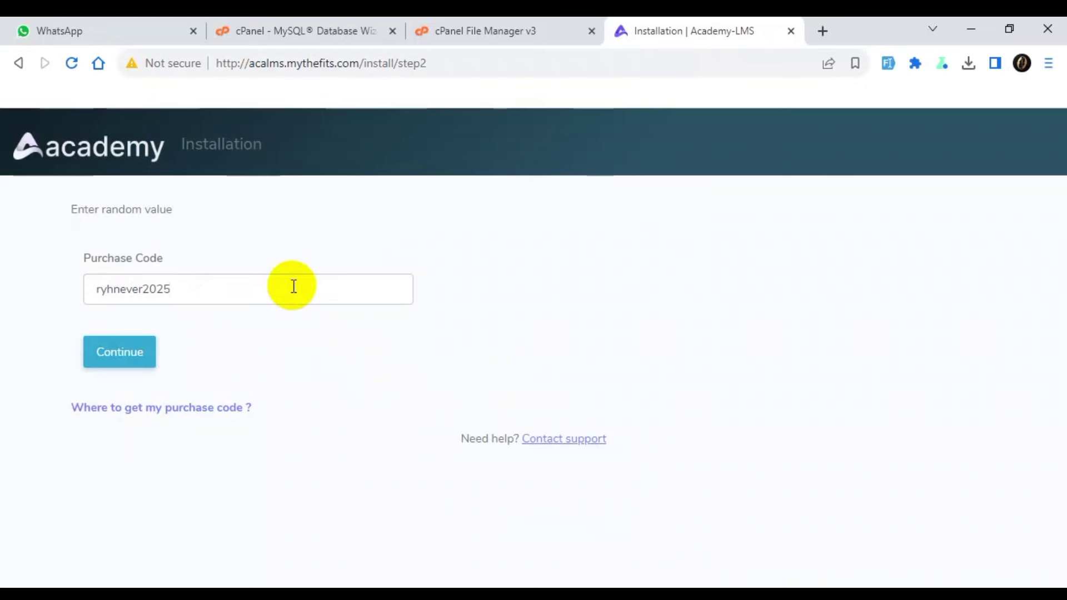
left_click(256, 326)
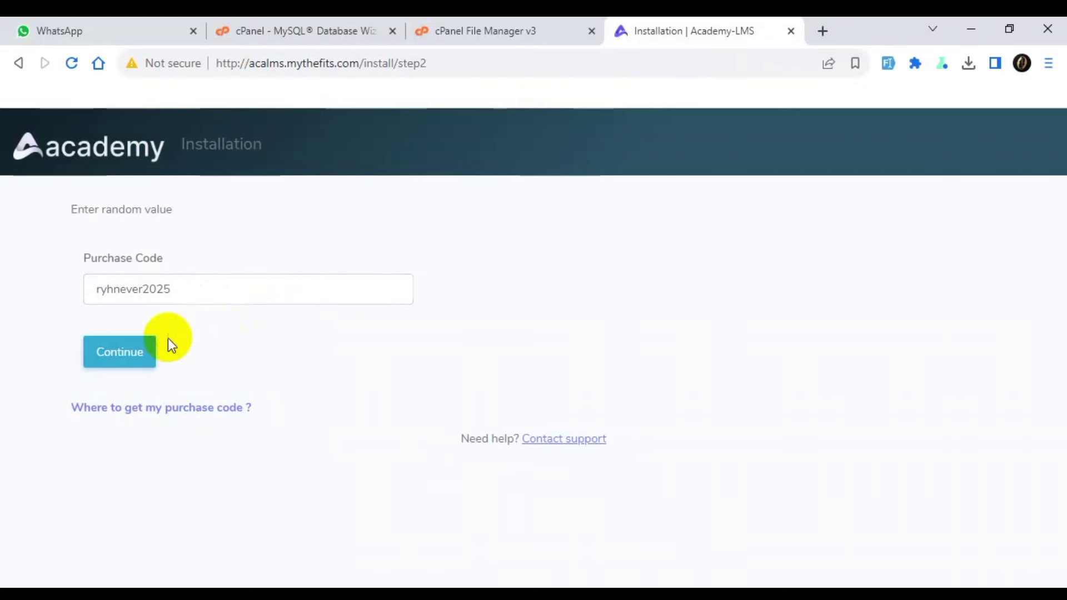
Submit the purchase code and look over the step 3 database connection form.
left_click(142, 355)
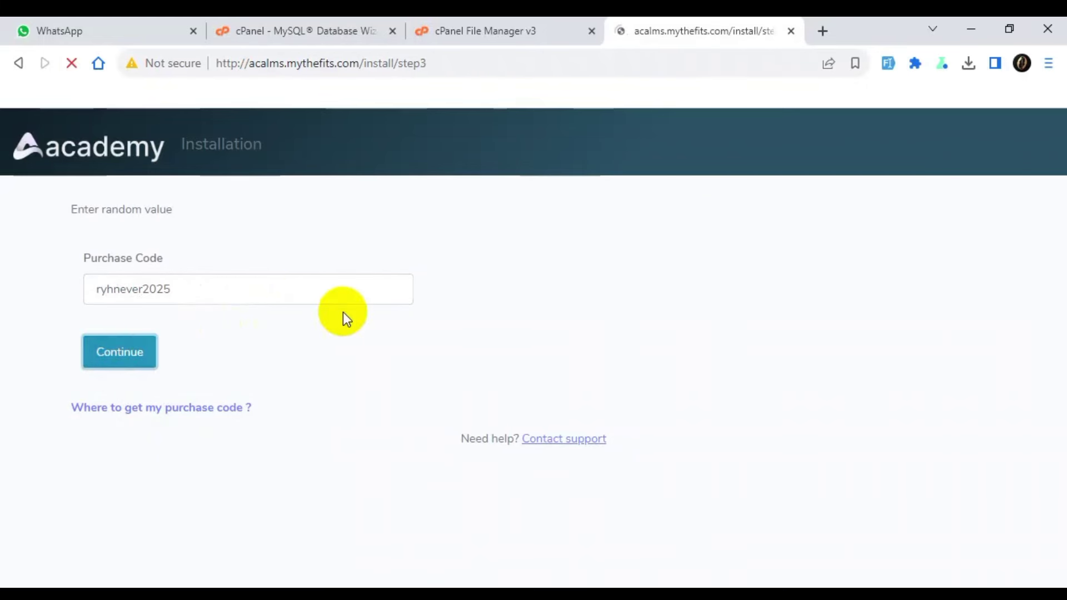
scroll(342, 312, "down", 2)
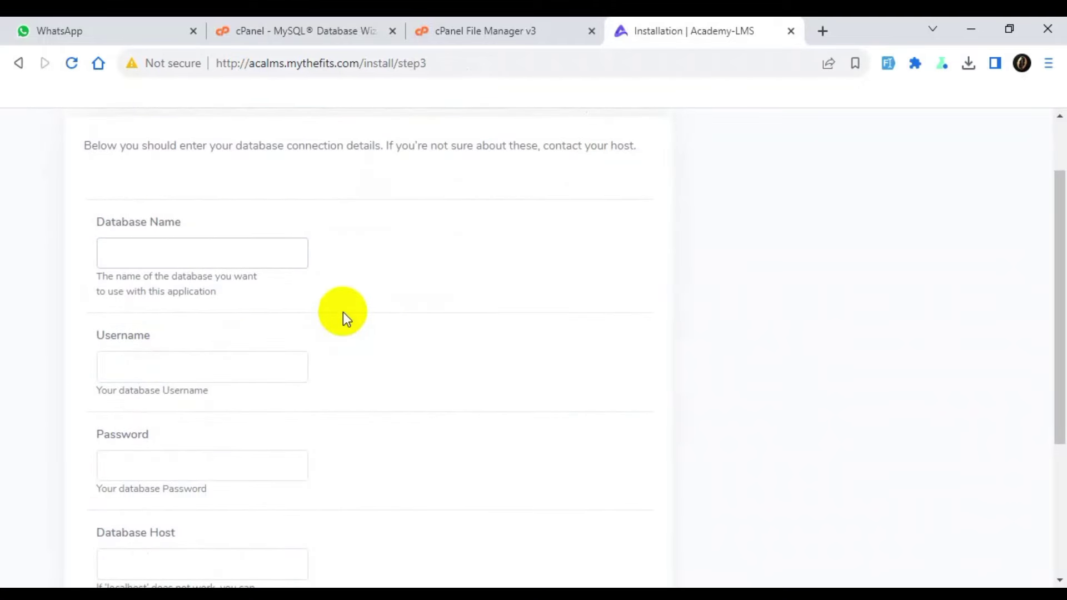
left_click_drag(427, 63, 390, 66)
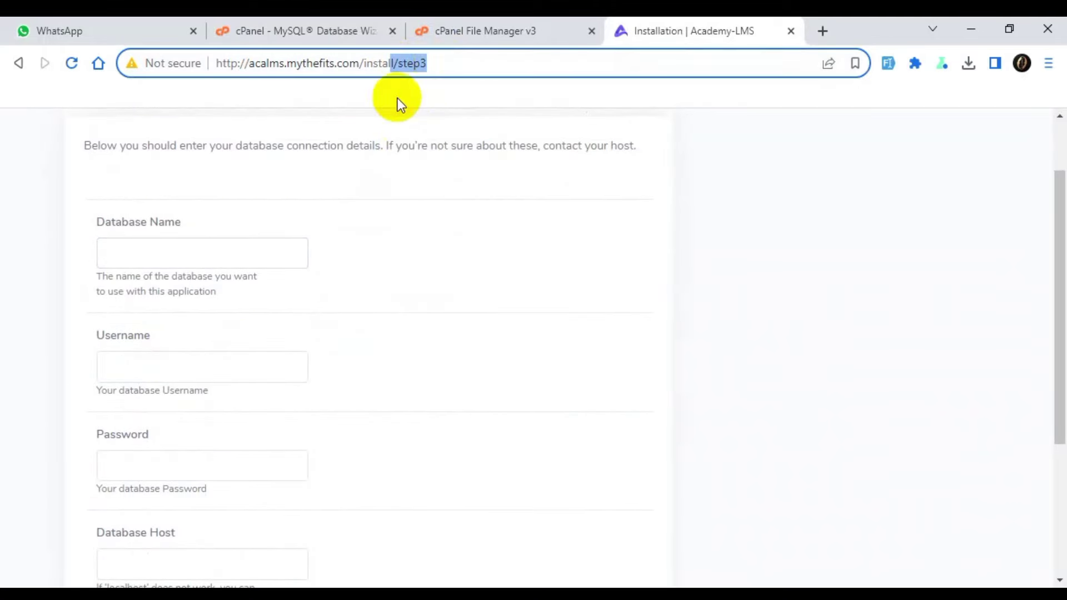
left_click(405, 220)
scroll(244, 271, "down", 2)
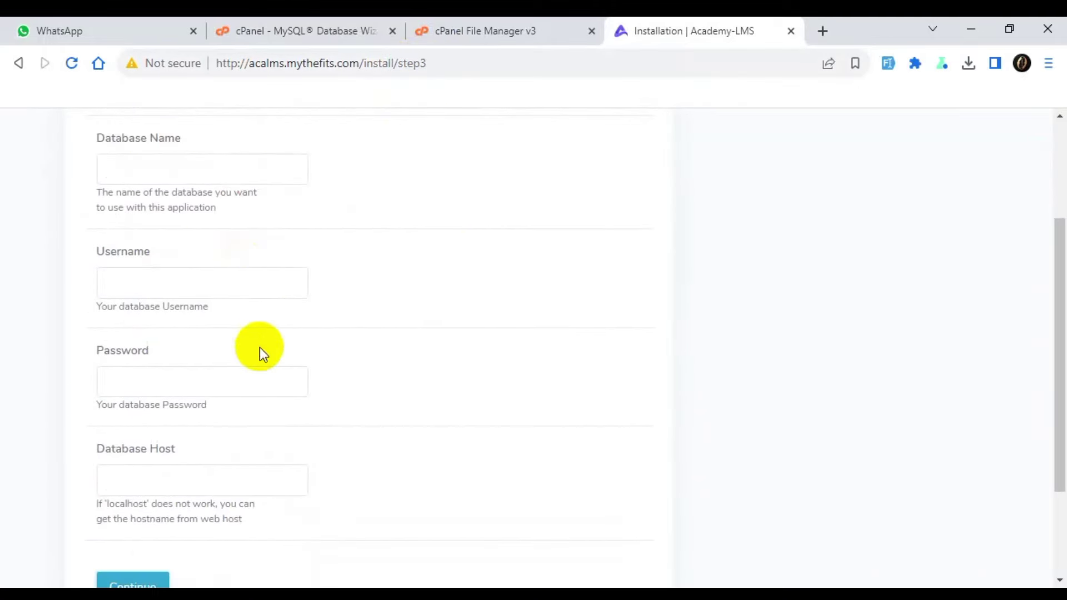
scroll(311, 278, "up", 2)
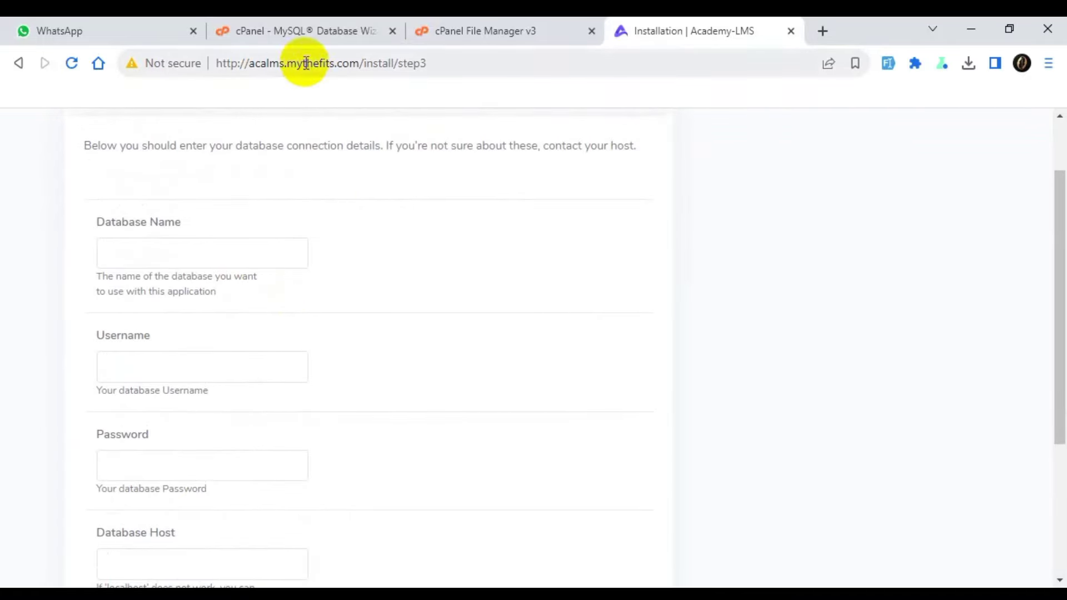
Create the database acalms (seorsof1_acalms) in the cPanel MySQL Database Wizard.
left_click(285, 33)
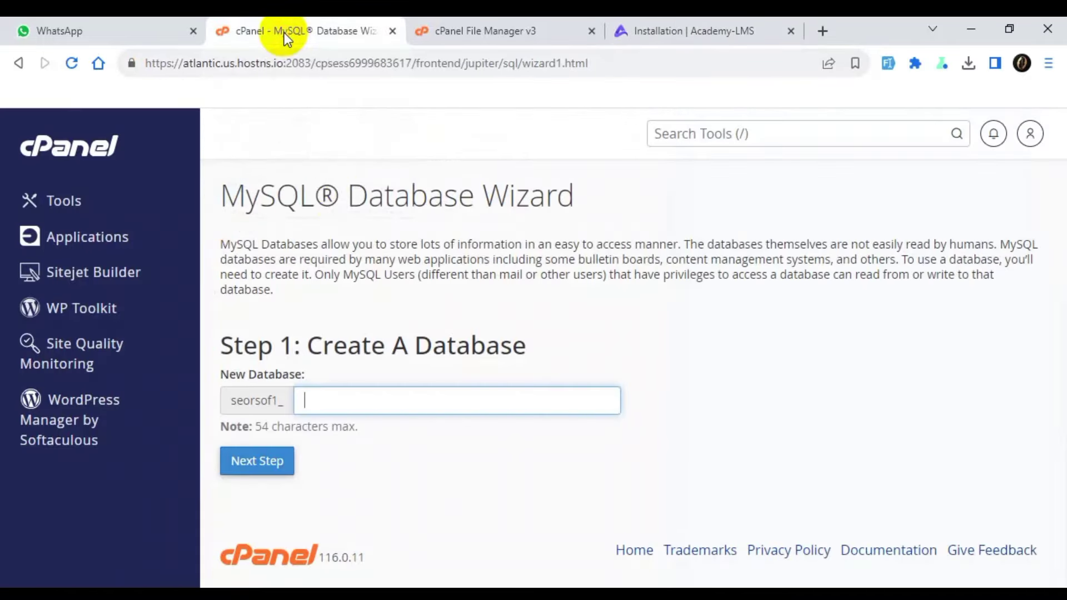
left_click(391, 394)
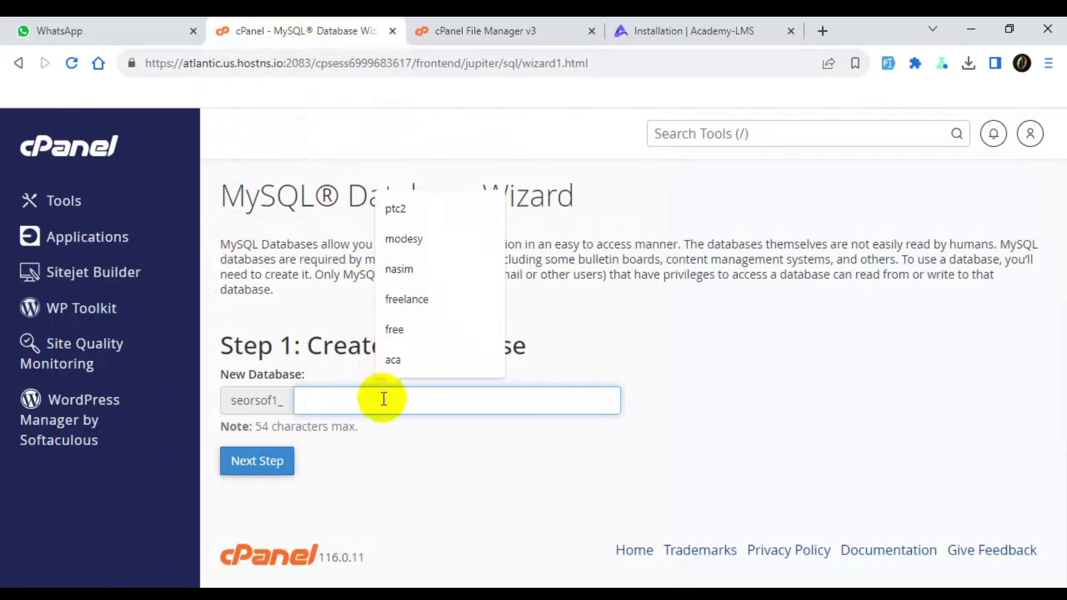
type("aca")
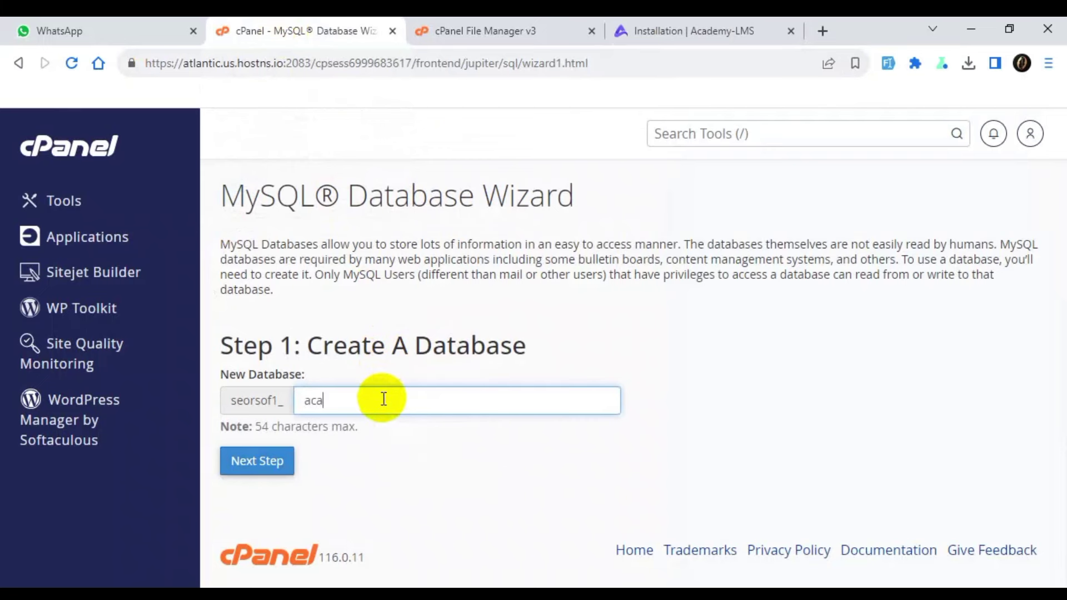
type("lms")
left_click_drag(385, 400, 231, 400)
key("ctrl+c")
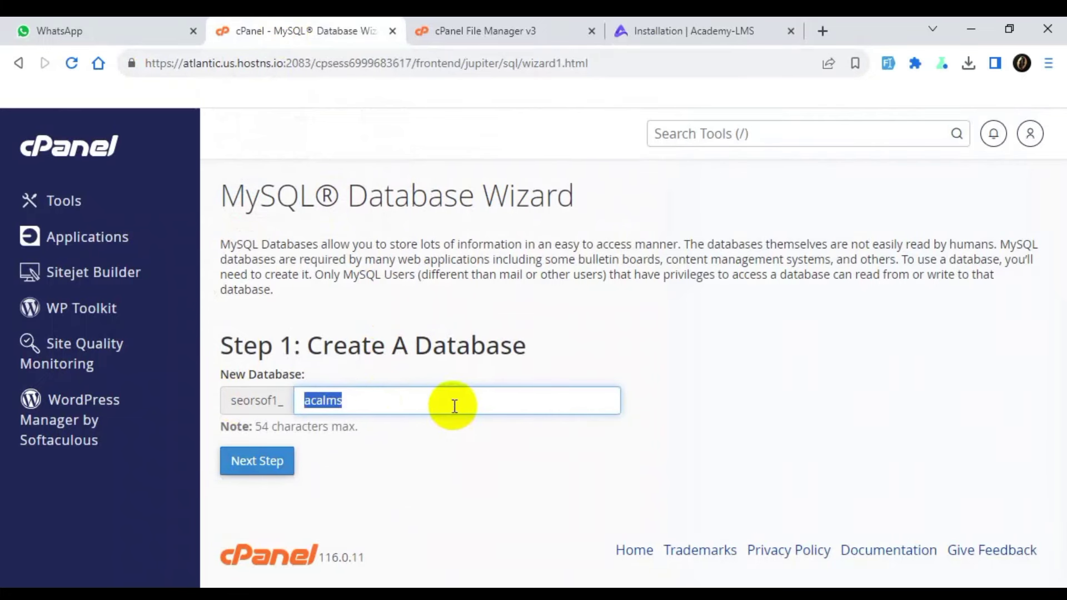
left_click(272, 464)
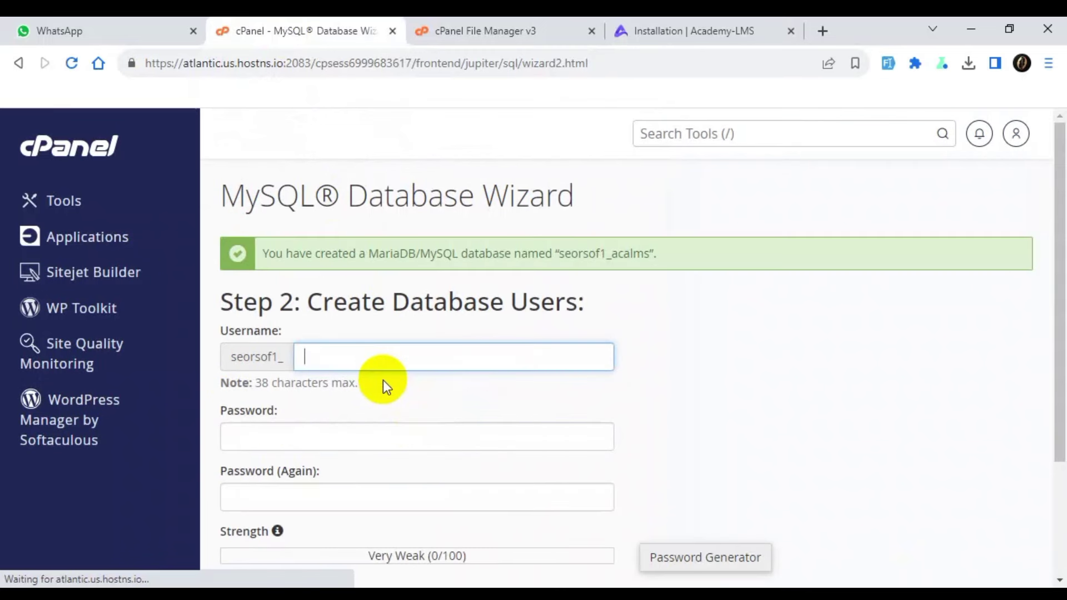
Enter acalms as the new database username.
left_click(374, 356)
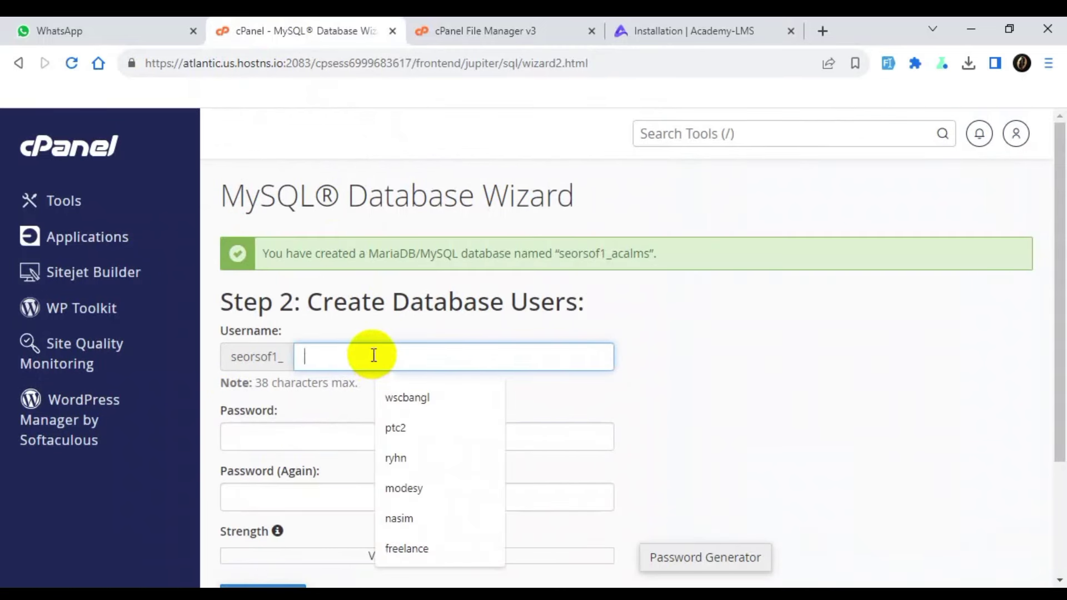
key("ctrl+v")
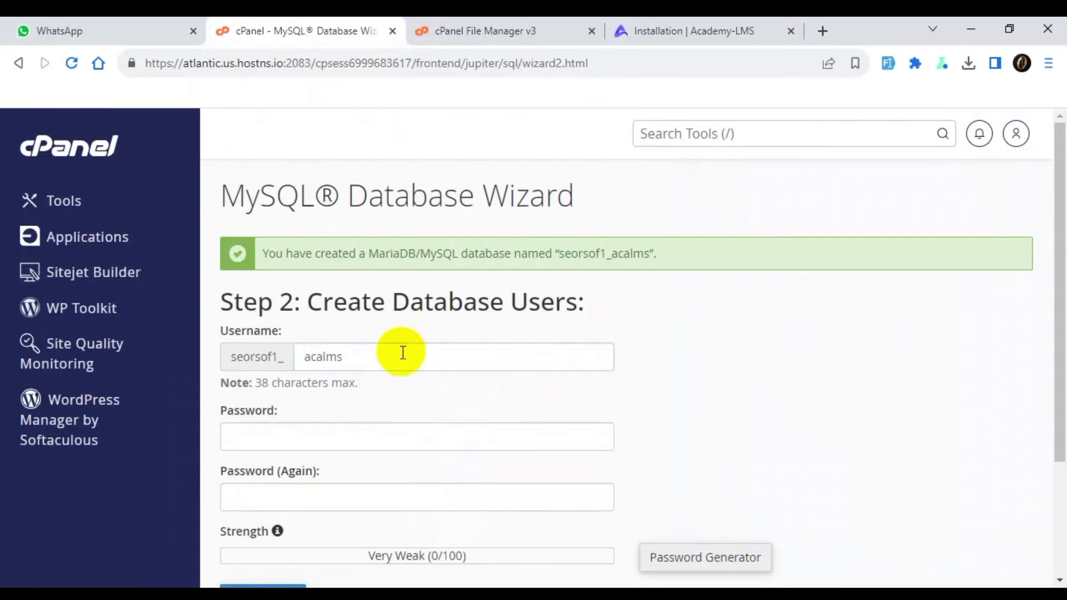
double_click(309, 357)
left_click(375, 321)
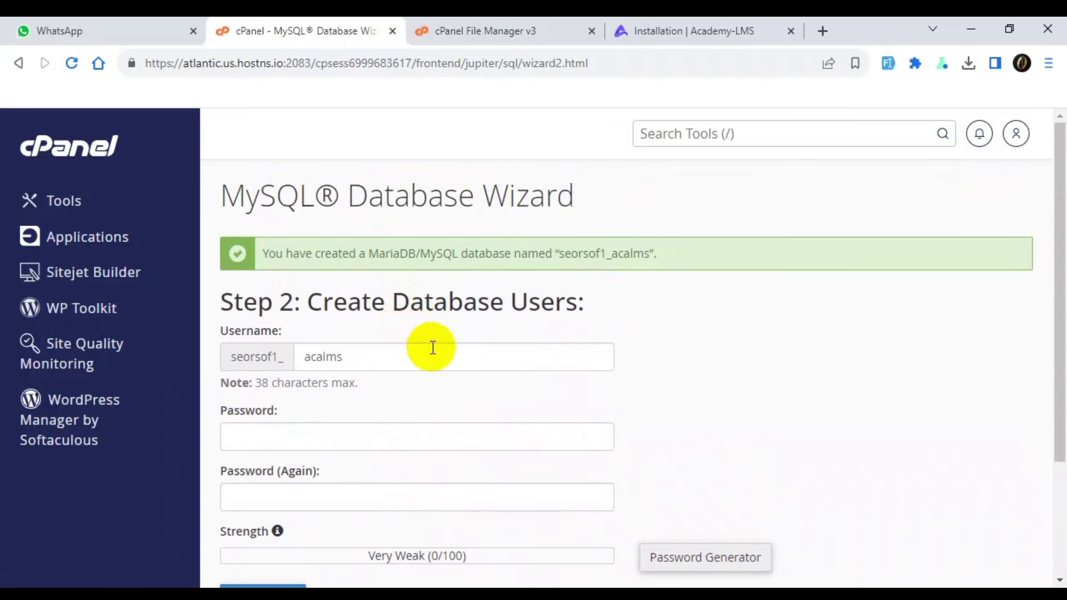
Generate and copy a very strong password, apply it, and create the user.
scroll(433, 347, "down", 3)
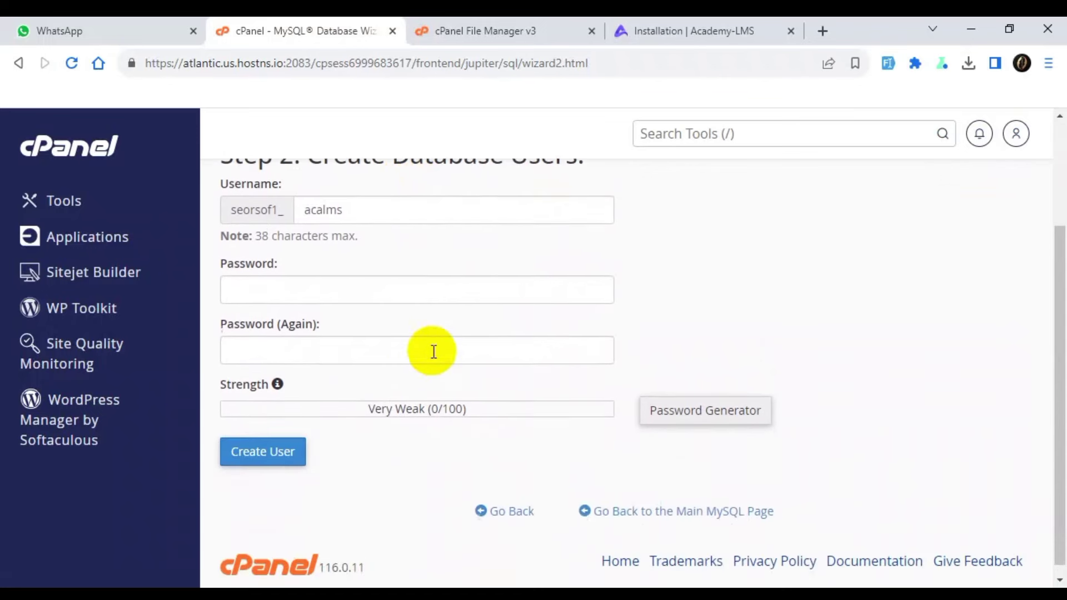
left_click(669, 403)
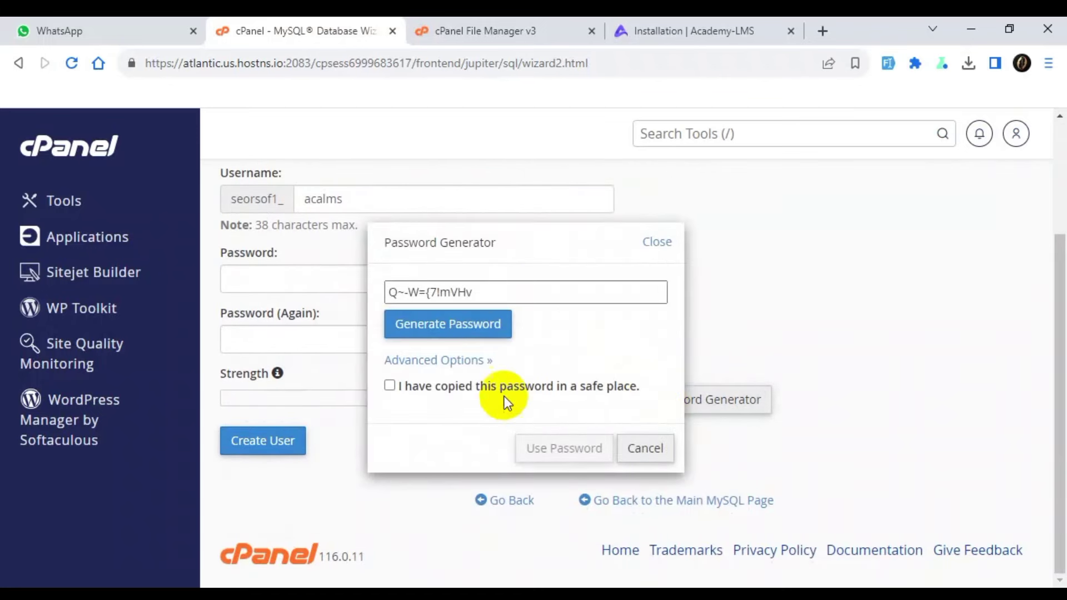
left_click(477, 324)
left_click(493, 301)
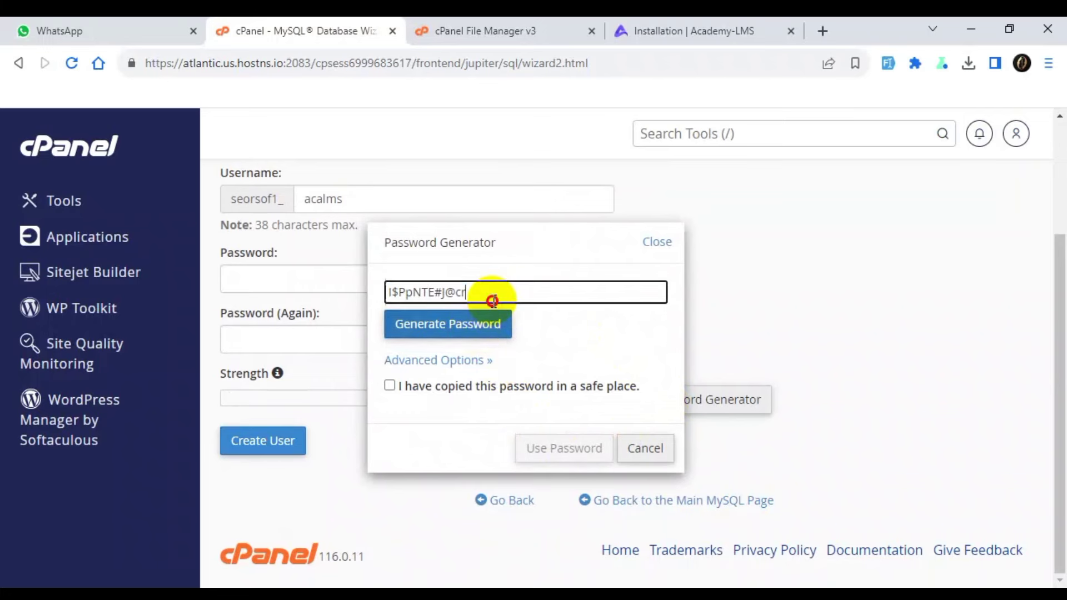
triple_click(493, 300)
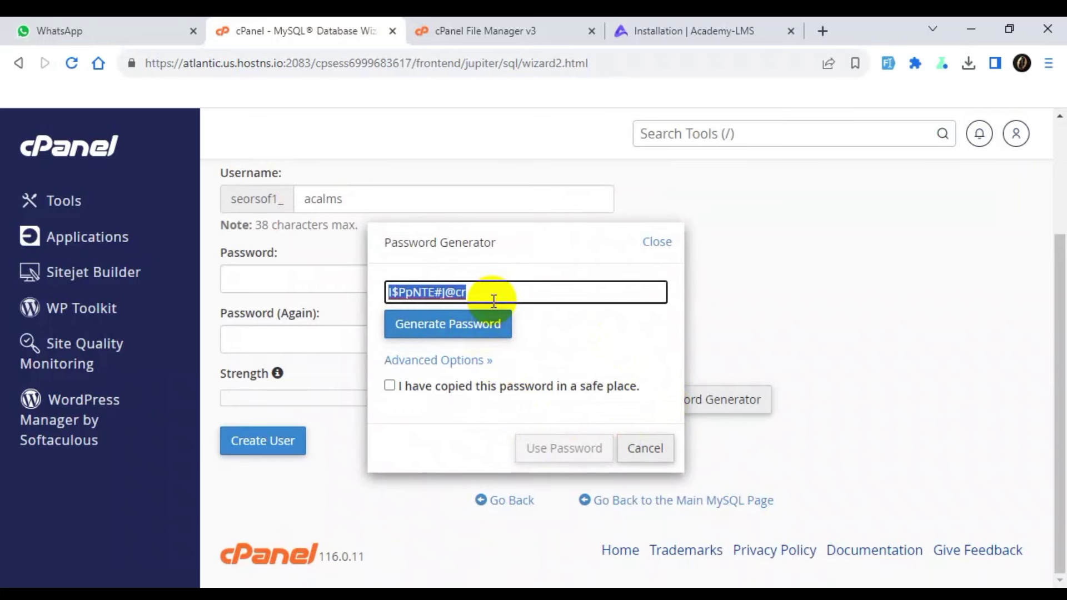
left_click(476, 384)
left_click(538, 451)
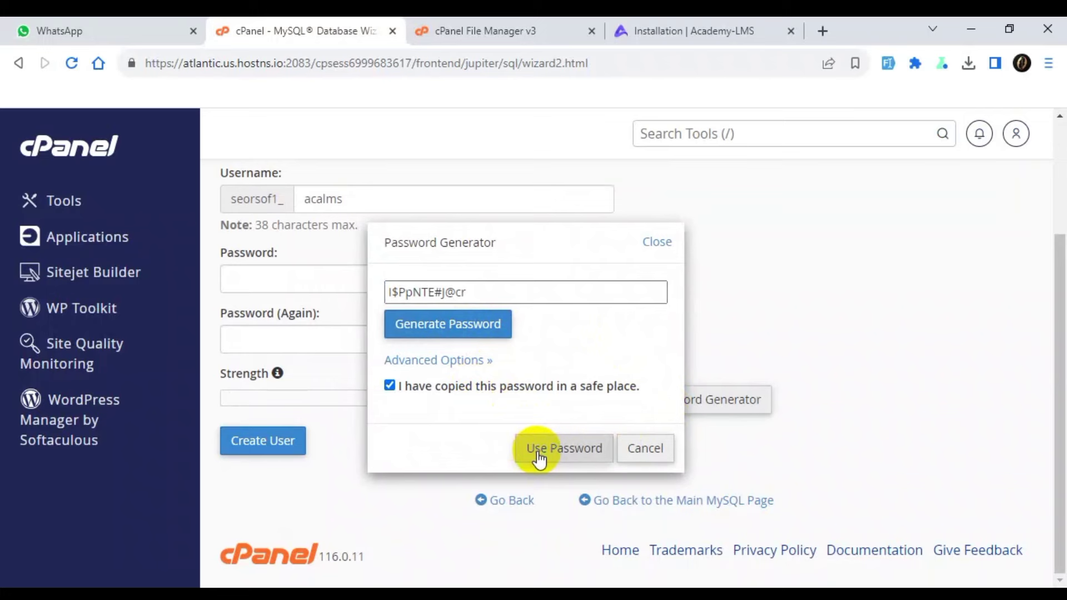
left_click(280, 449)
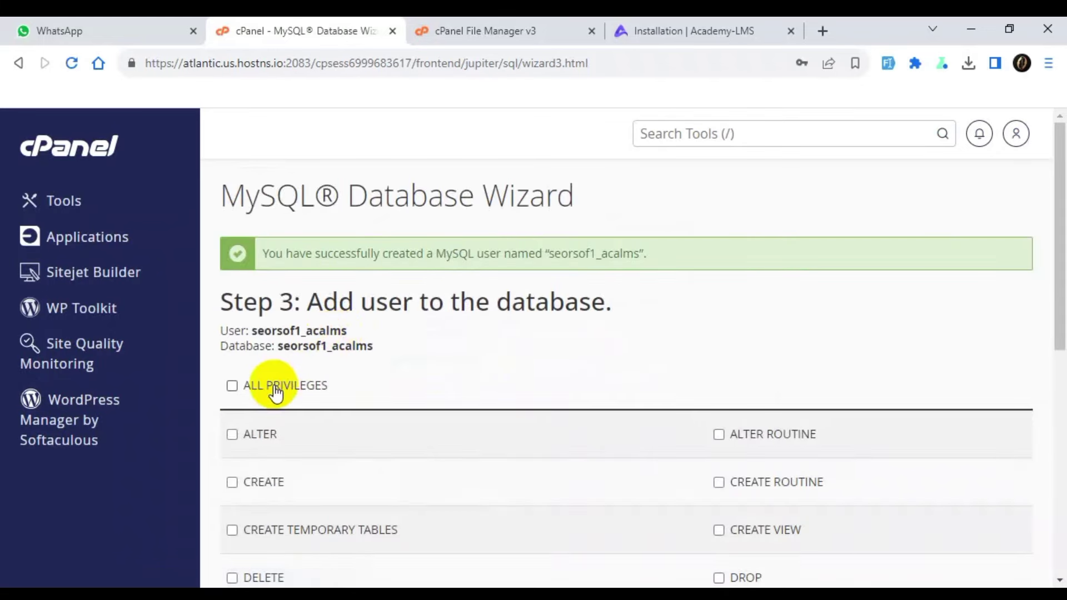
Grant seorsof1_acalms ALL PRIVILEGES on seorsof1_acalms and save the changes.
left_click(278, 387)
scroll(292, 418, "down", 5)
scroll(275, 517, "down", 4)
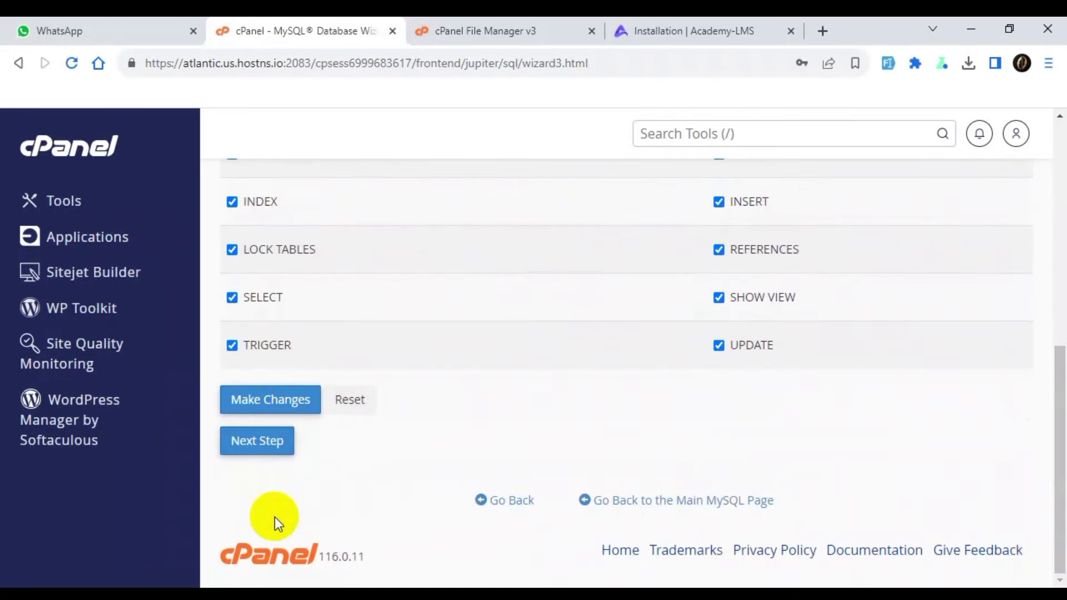
left_click(278, 402)
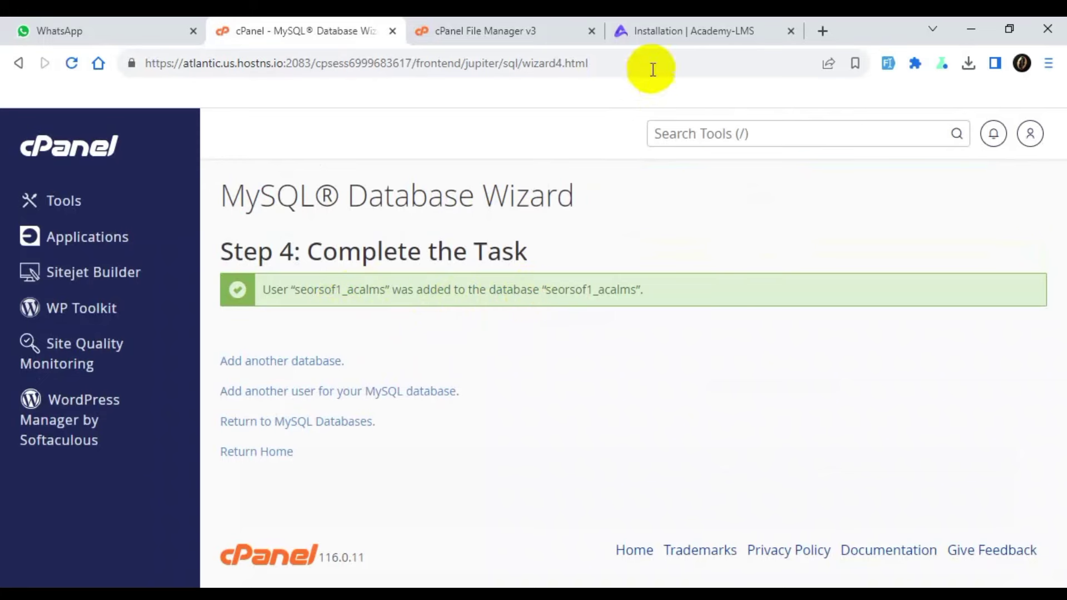
Paste the database password into the installer and set the host to localhost.
left_click(682, 28)
scroll(552, 178, "down", 3)
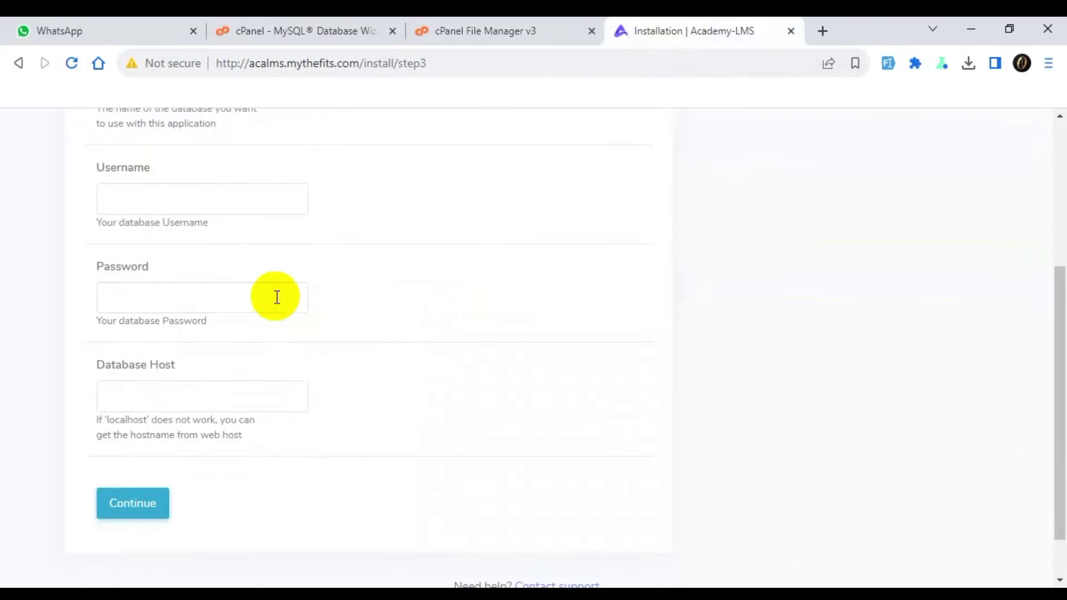
left_click(273, 295)
key("ctrl+v")
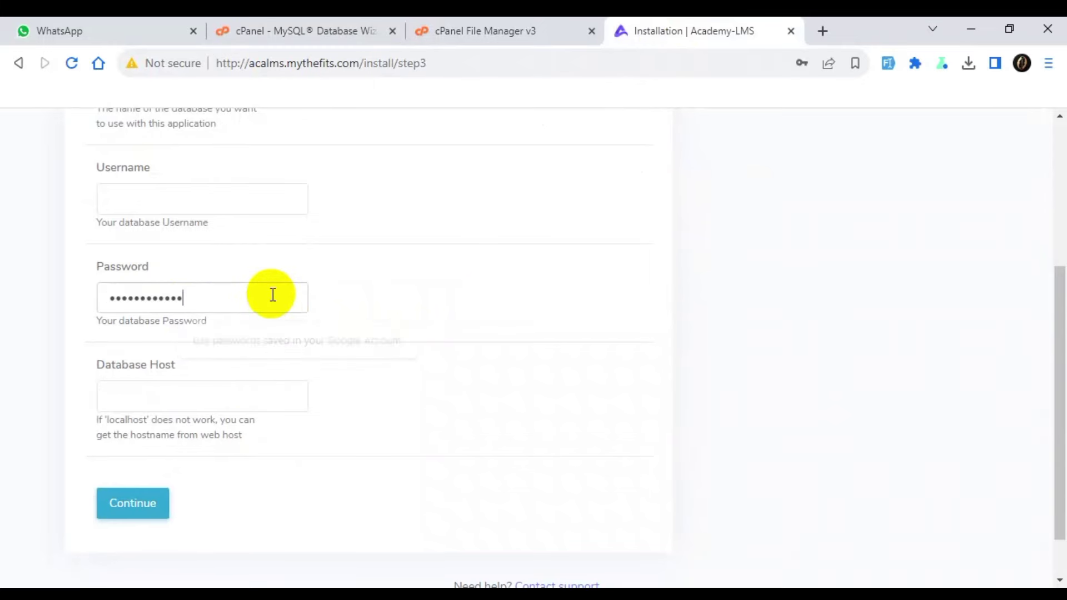
left_click(225, 387)
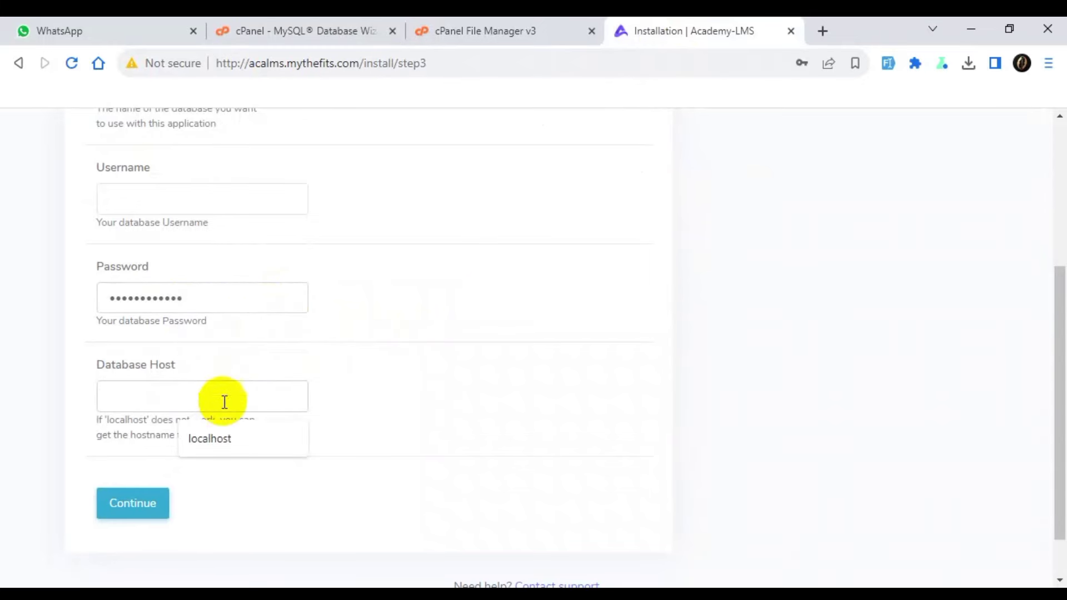
left_click(231, 439)
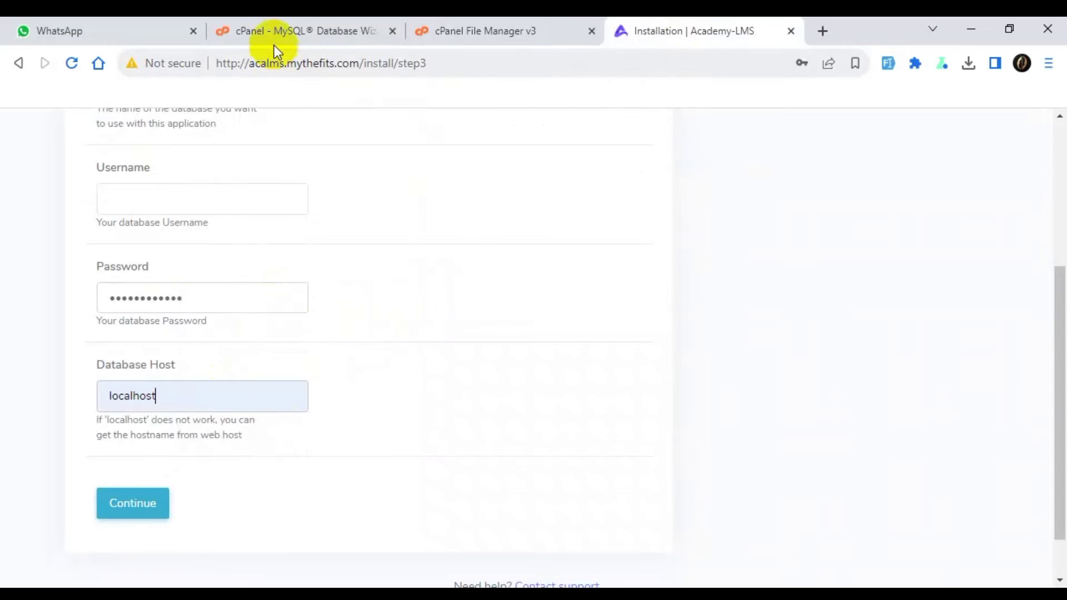
Fill in the database name and username from cPanel, then submit the connection.
left_click(284, 32)
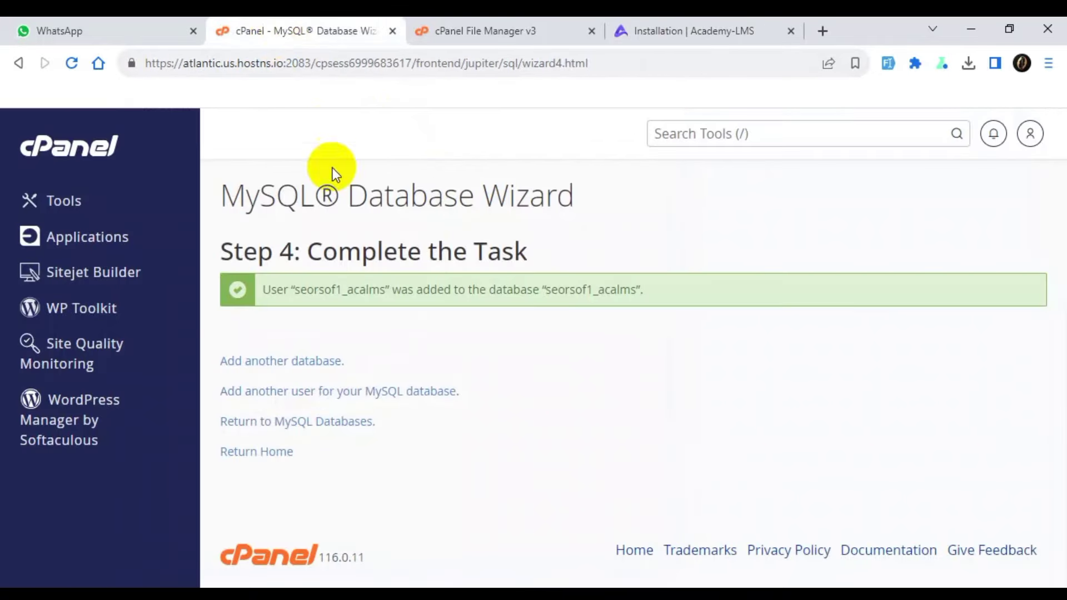
double_click(332, 295)
key("ctrl+c")
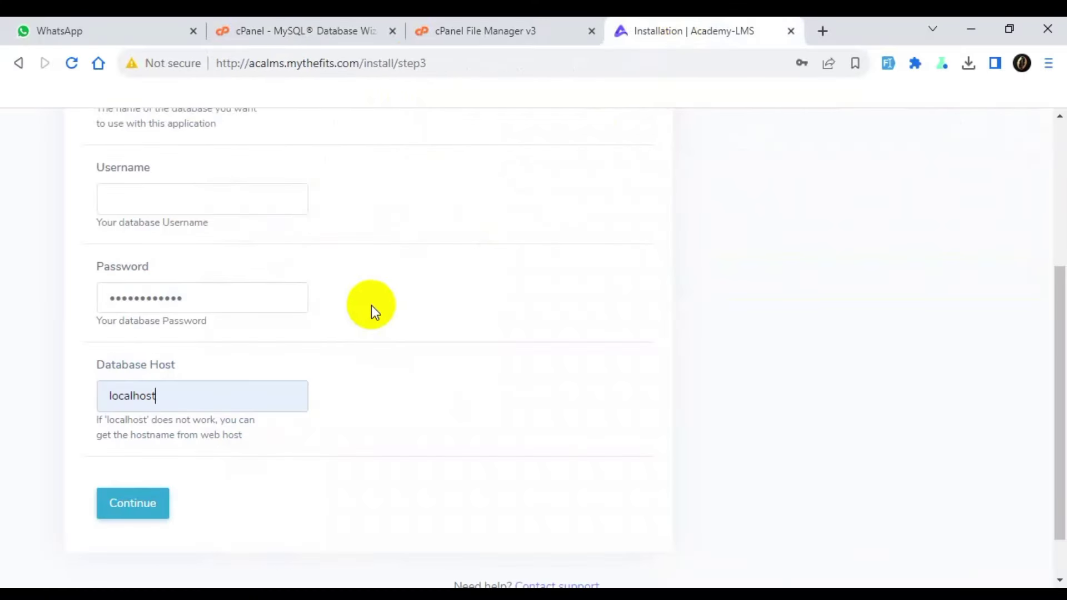
scroll(372, 305, "up", 2)
left_click(191, 169)
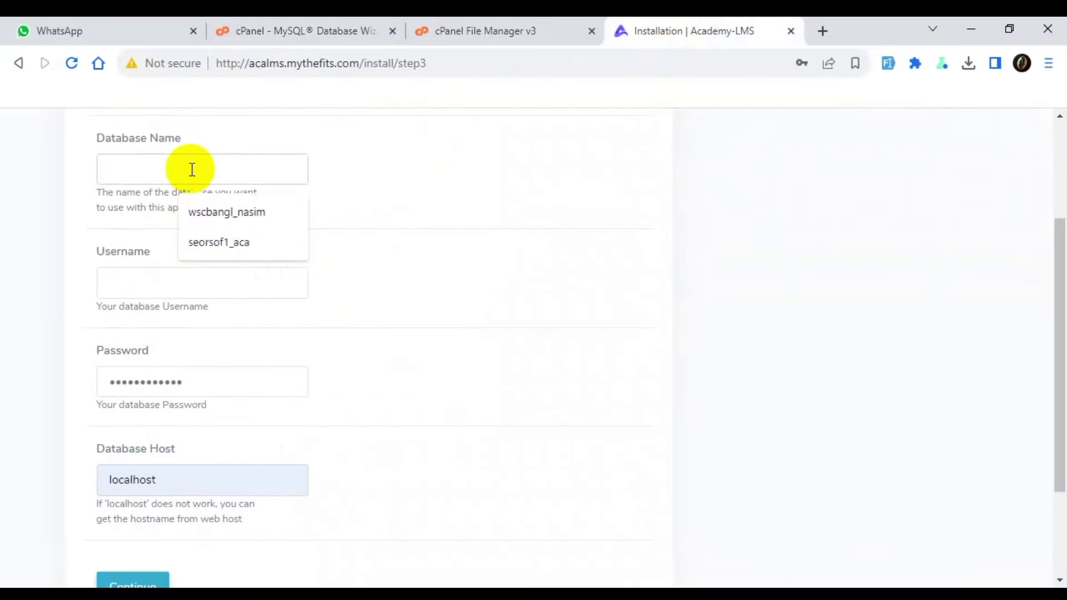
key("ctrl+v")
left_click(179, 283)
key("ctrl+v")
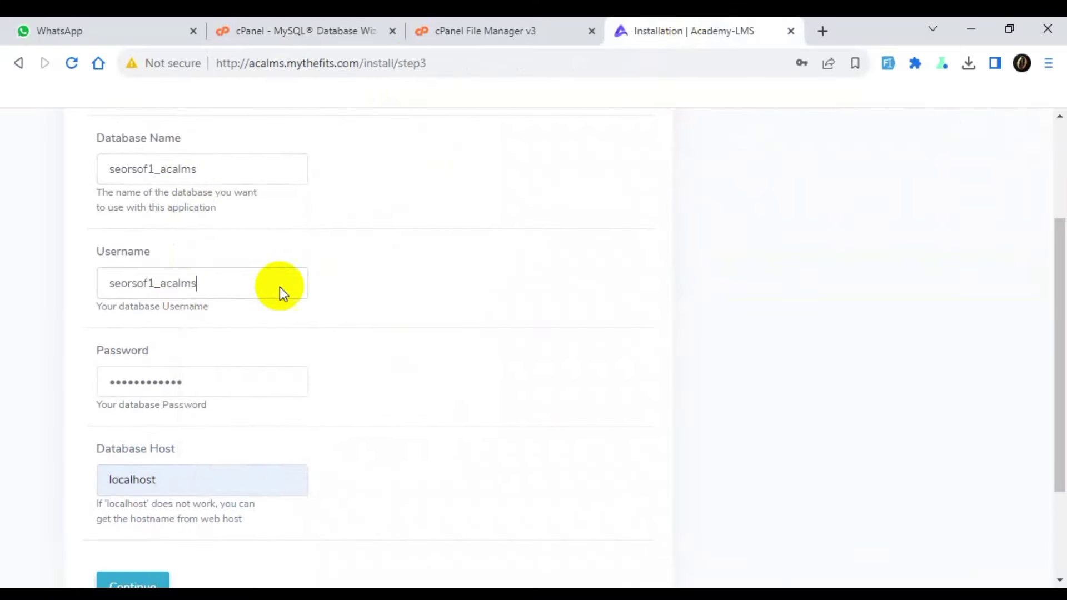
scroll(361, 292, "up", 3)
scroll(361, 294, "down", 5)
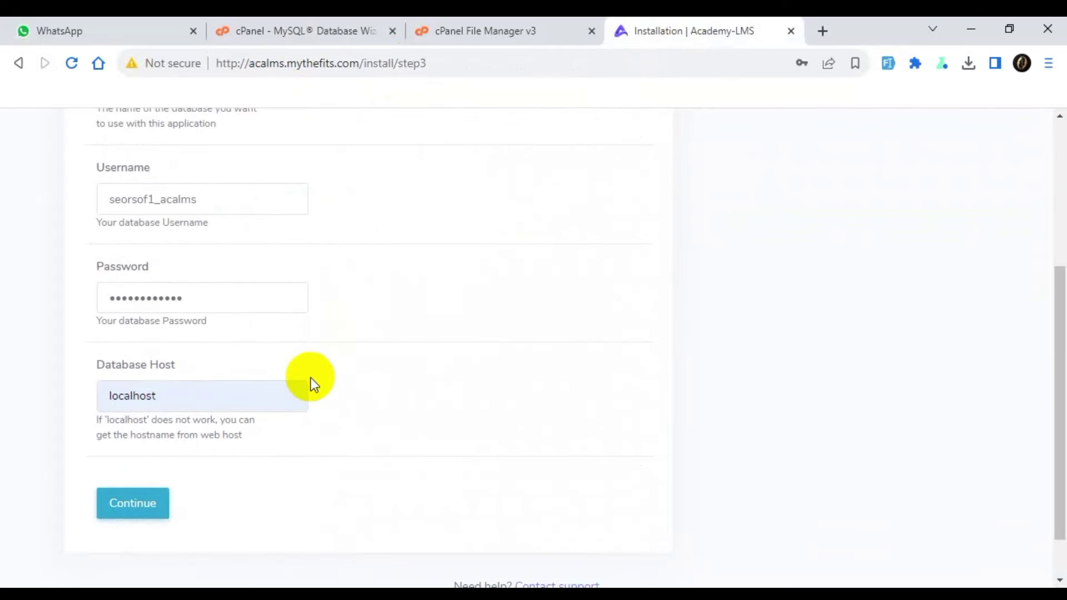
left_click(148, 443)
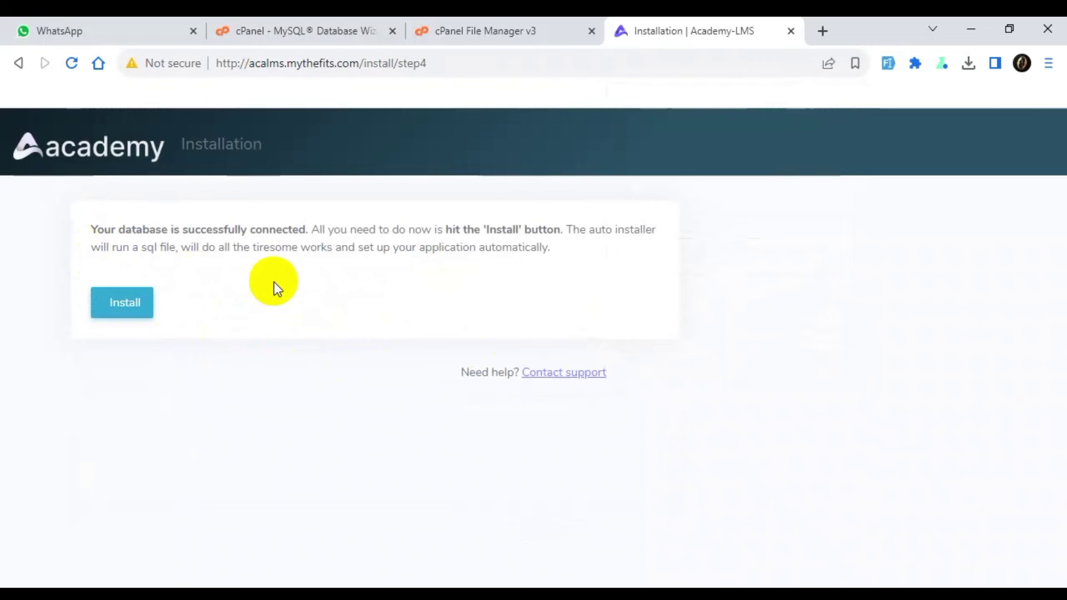
Run the Academy LMS installation so the database is imported and the setup form loads.
left_click(119, 317)
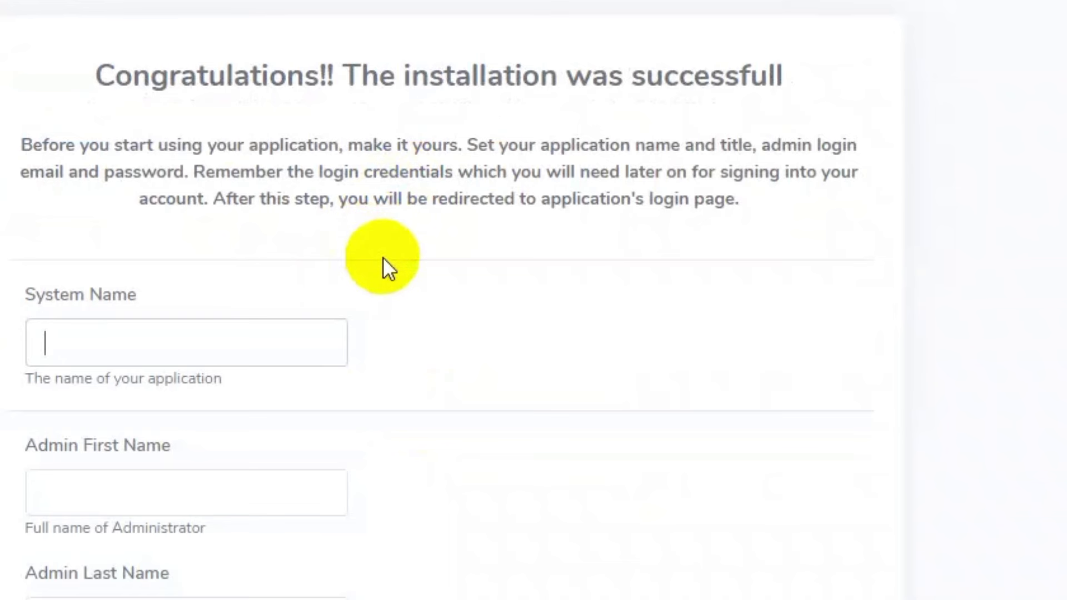
Enter the system name and the administrator's first and last name.
left_click(269, 341)
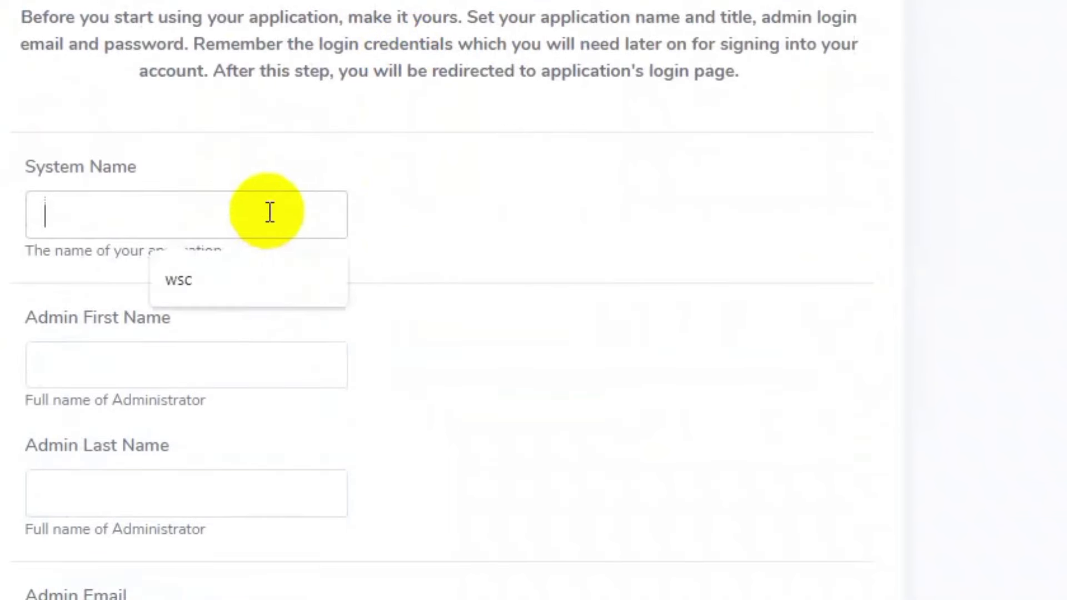
type("RYHN")
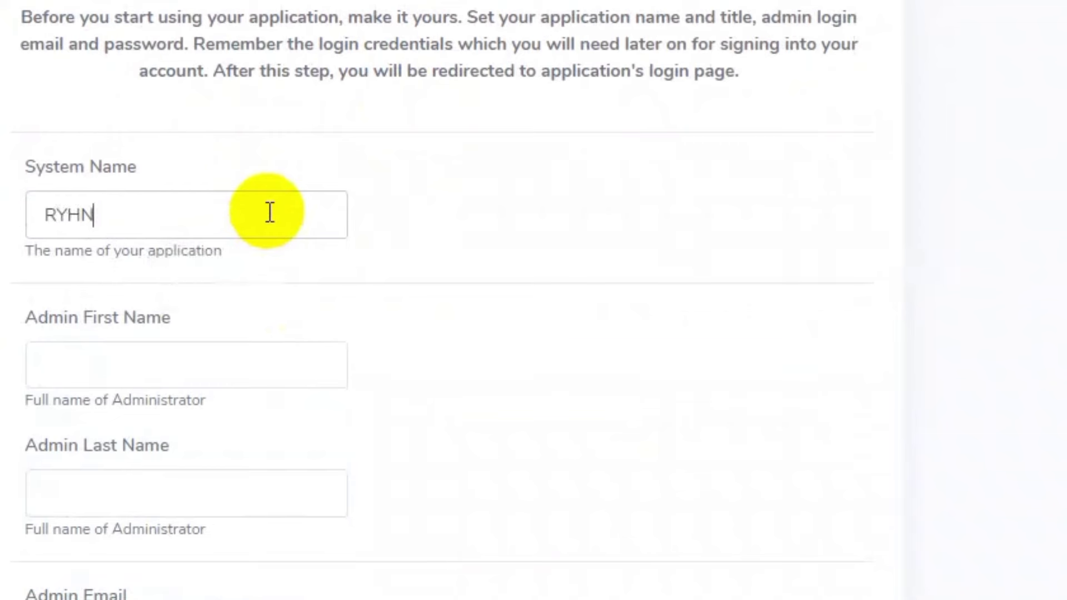
key("Tab")
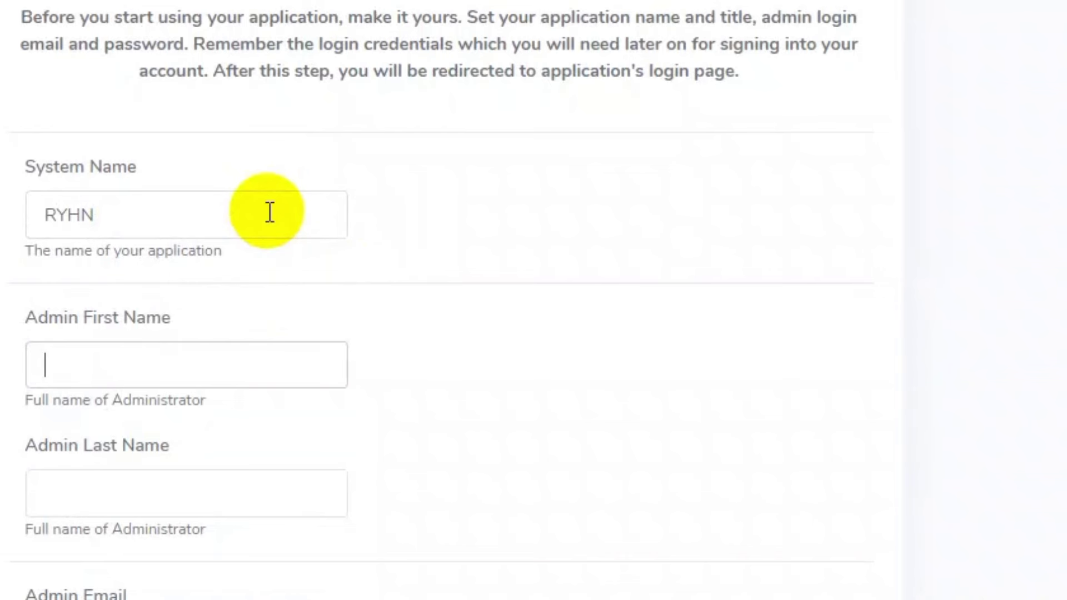
type("RYHN")
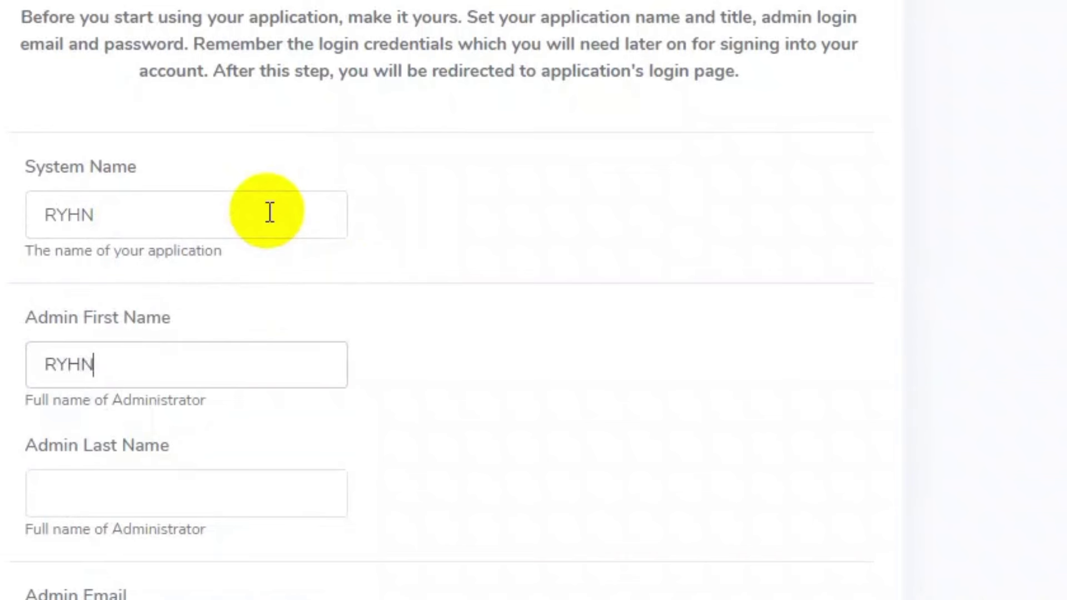
key("Tab")
type("SAM")
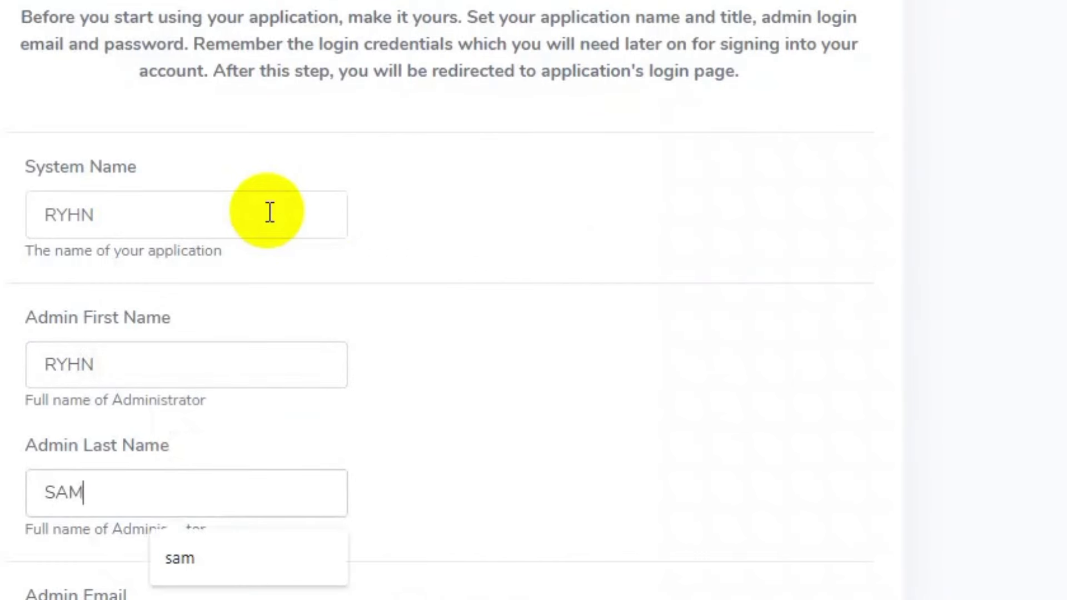
Fill the admin e-mail from the saved autofill address and enter an admin password.
scroll(270, 213, "down", 7)
left_click(203, 246)
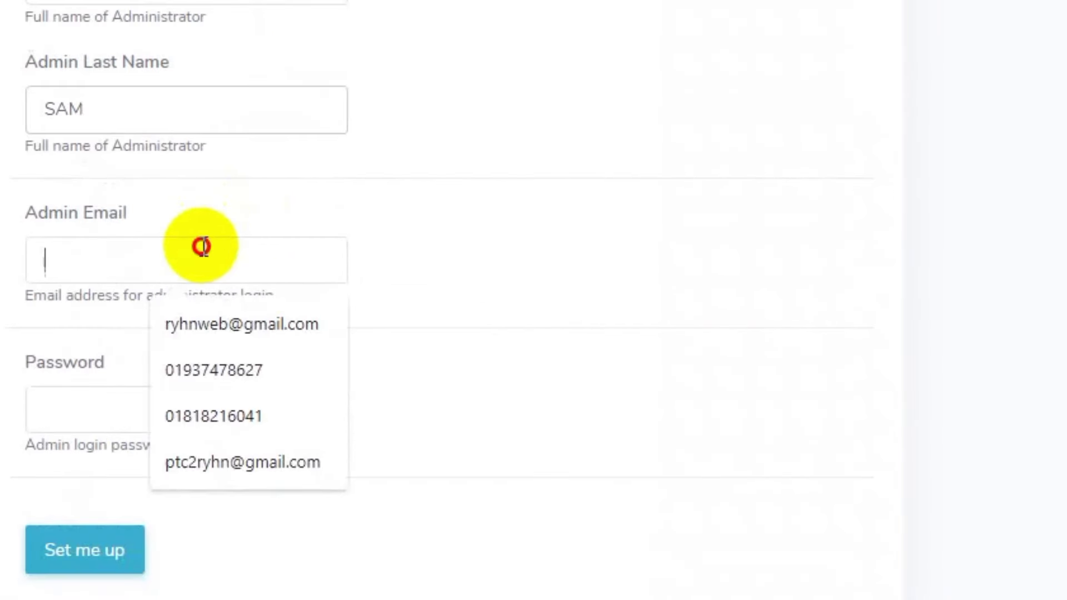
key("Escape")
key("Return")
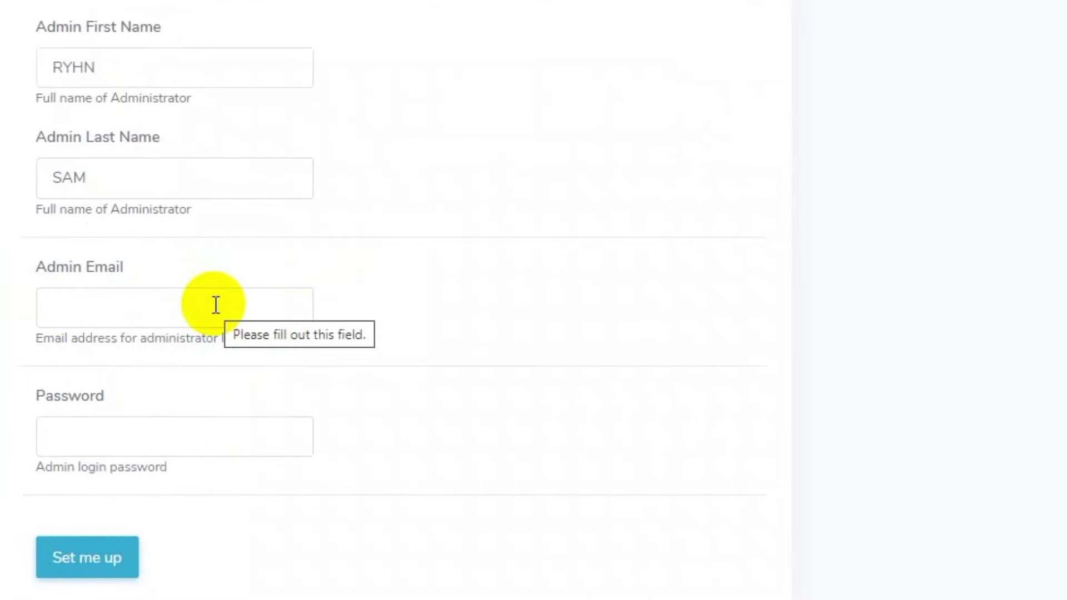
left_click(216, 305)
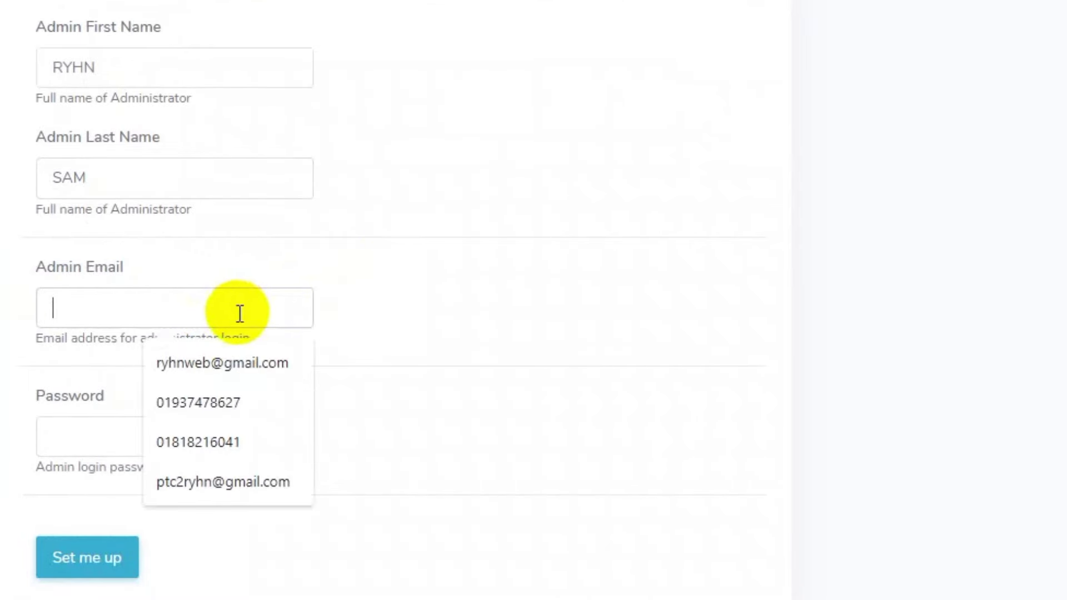
left_click(238, 361)
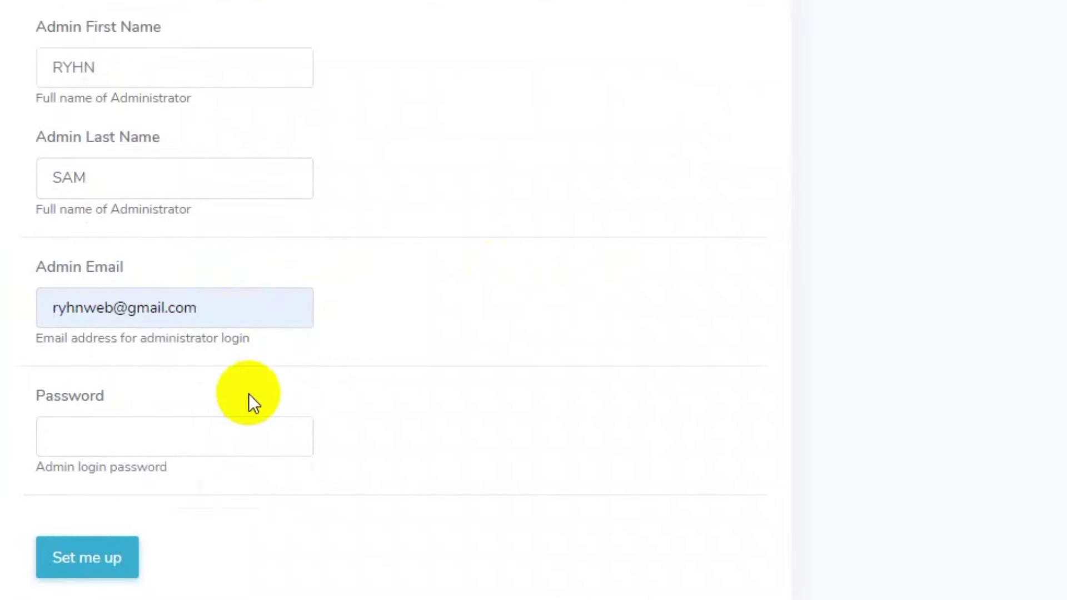
left_click(204, 446)
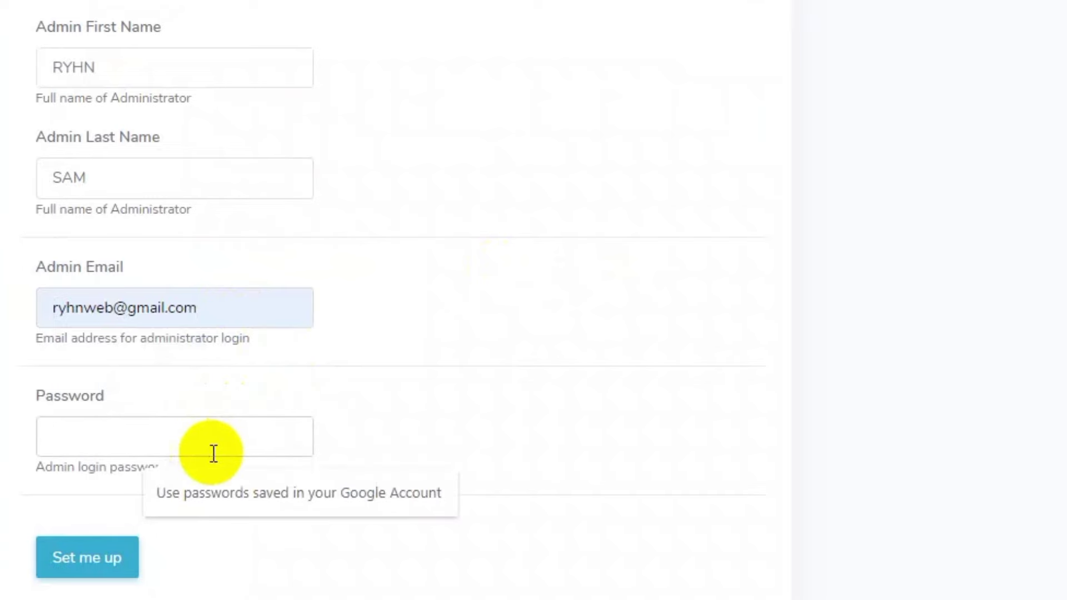
type("123456")
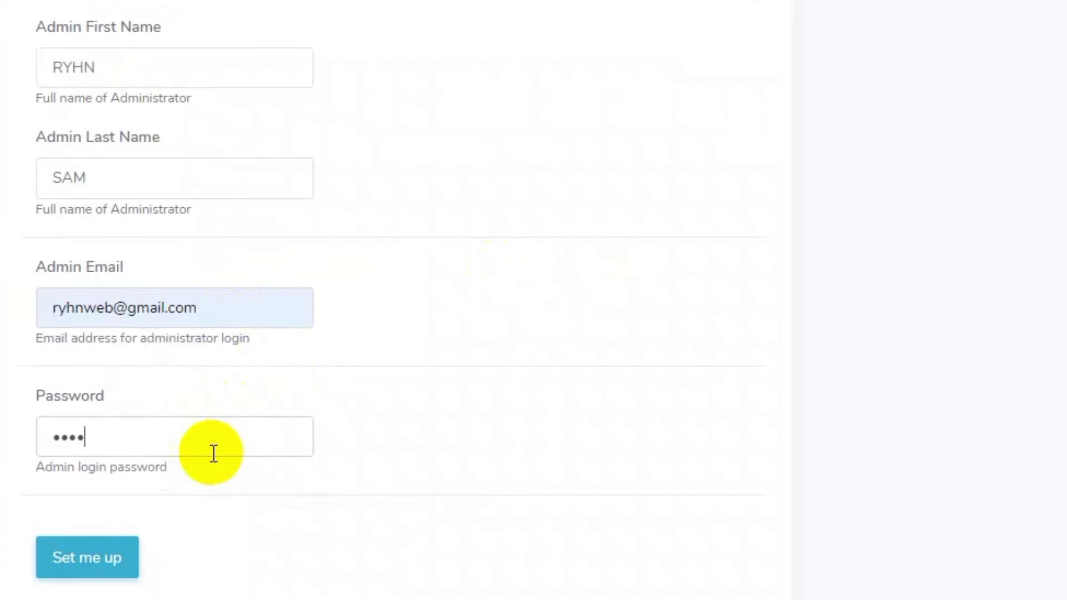
type("78")
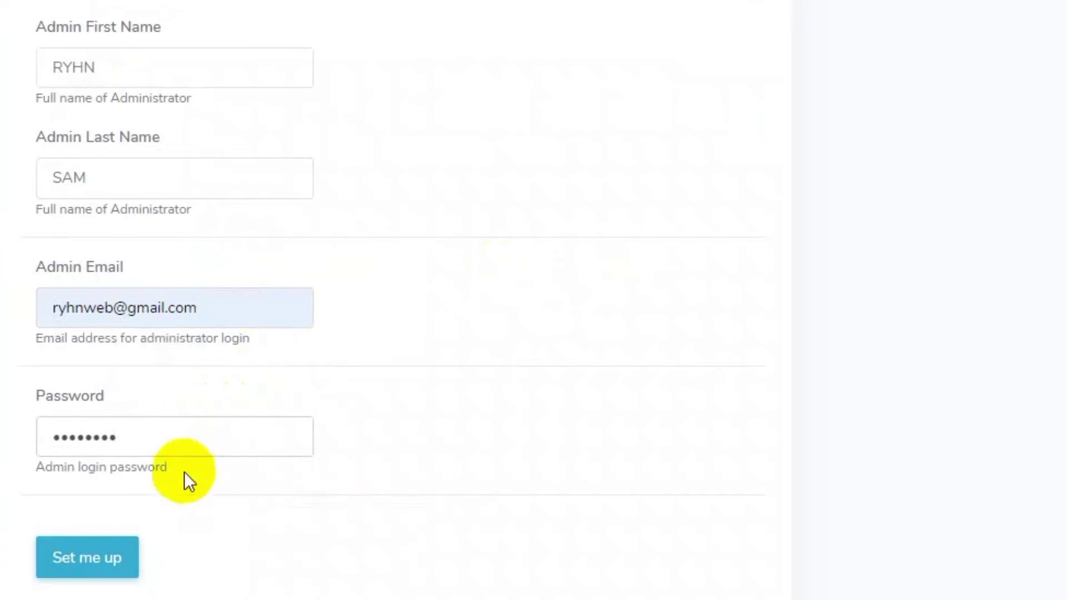
scroll(183, 506, "down", 2)
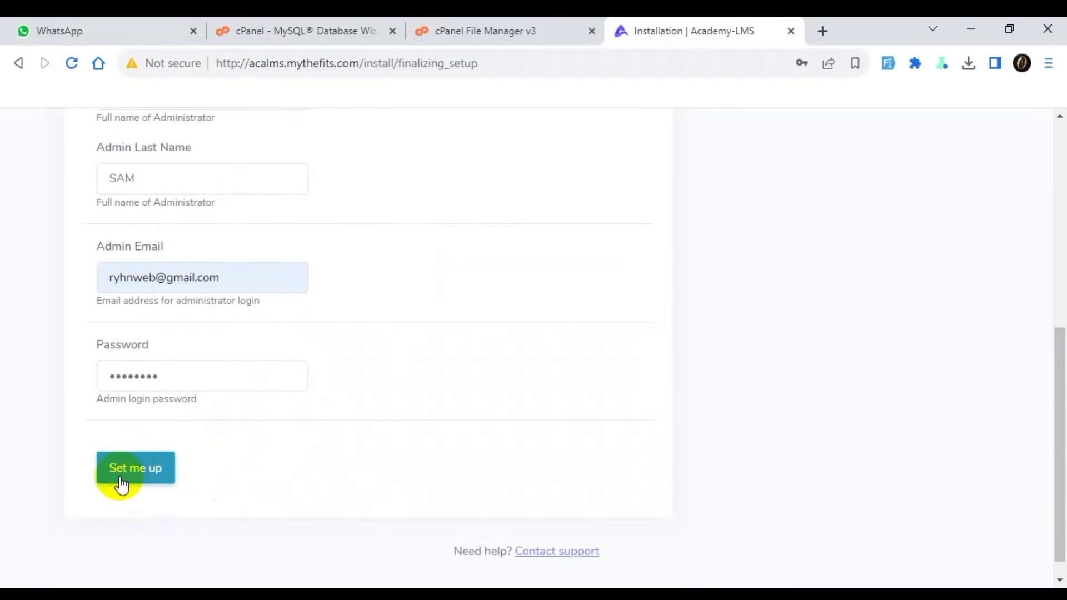
Submit the setup, open the new site's login page, accept cookies and show saved e-mail suggestions.
left_click(146, 477)
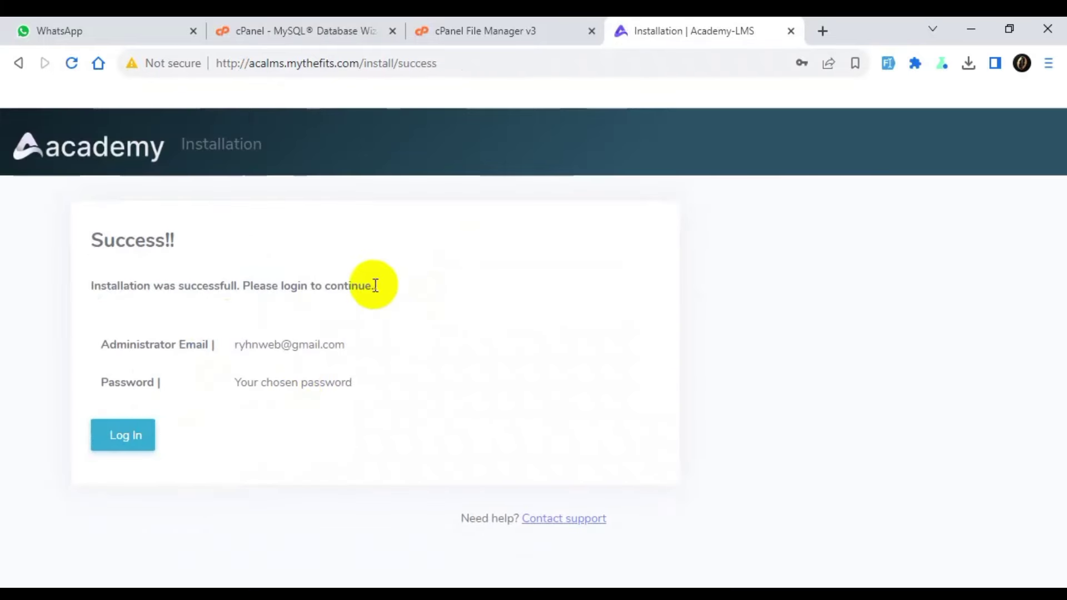
left_click(132, 442)
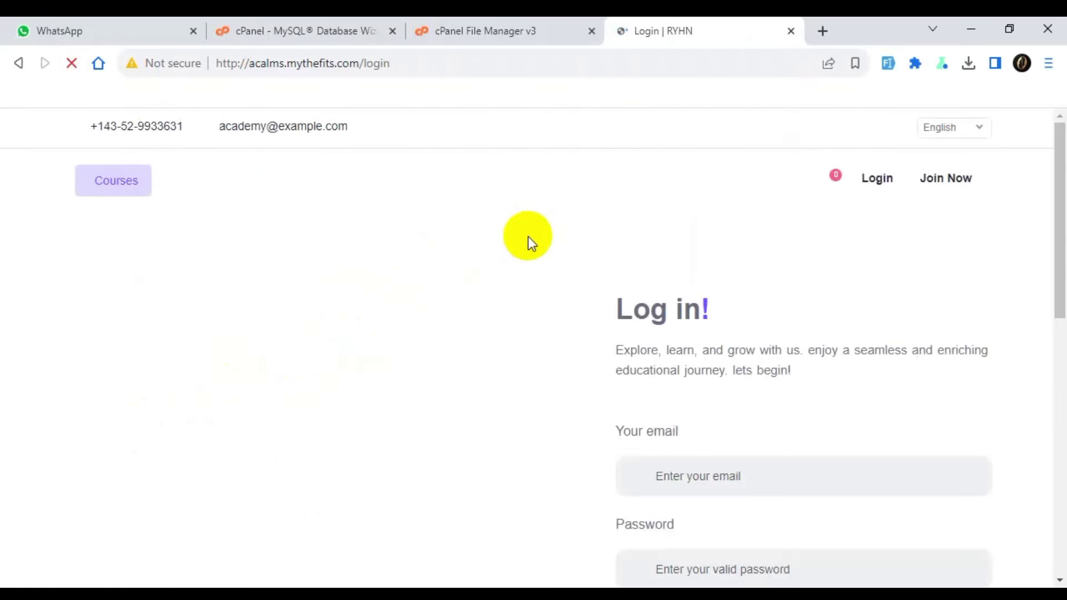
left_click(717, 517)
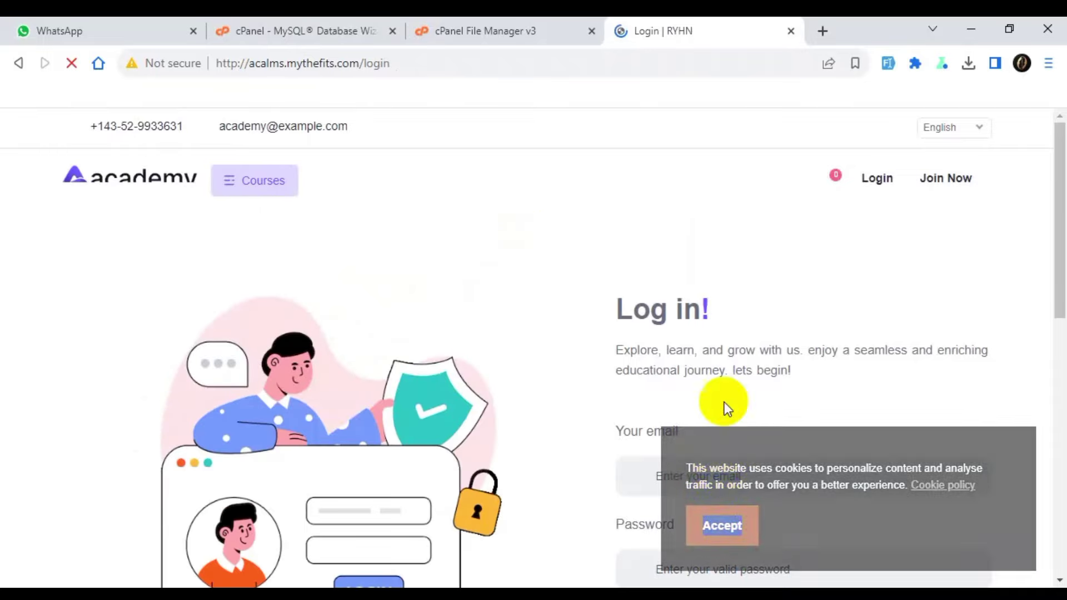
scroll(723, 431, "down", 2)
scroll(719, 408, "down", 1)
left_click(752, 308)
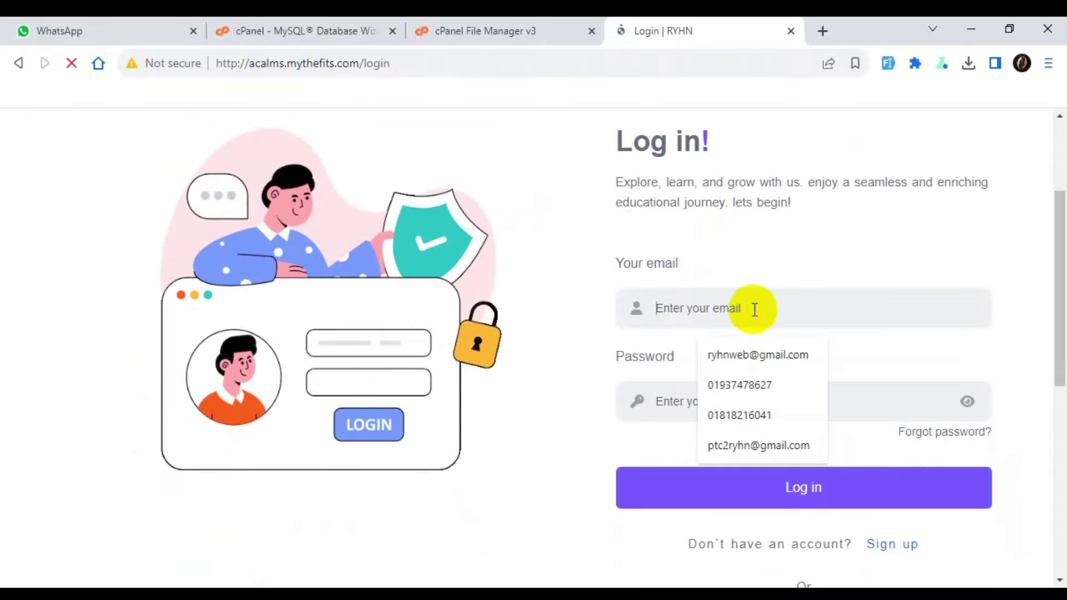
Log in with the saved credentials and dismiss the welcome notification.
left_click(760, 355)
left_click(782, 485)
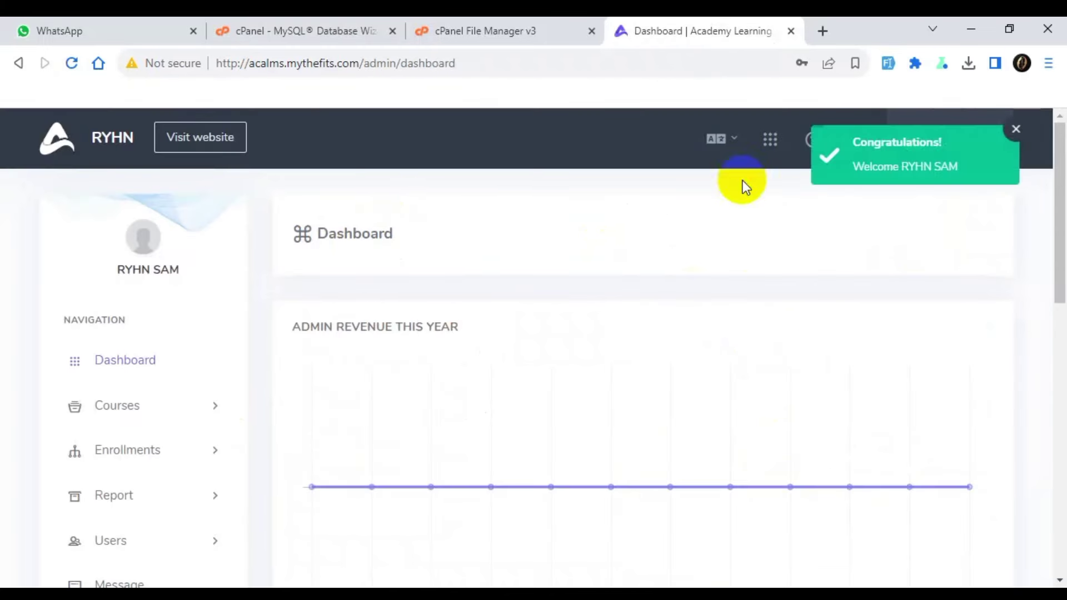
left_click(1016, 131)
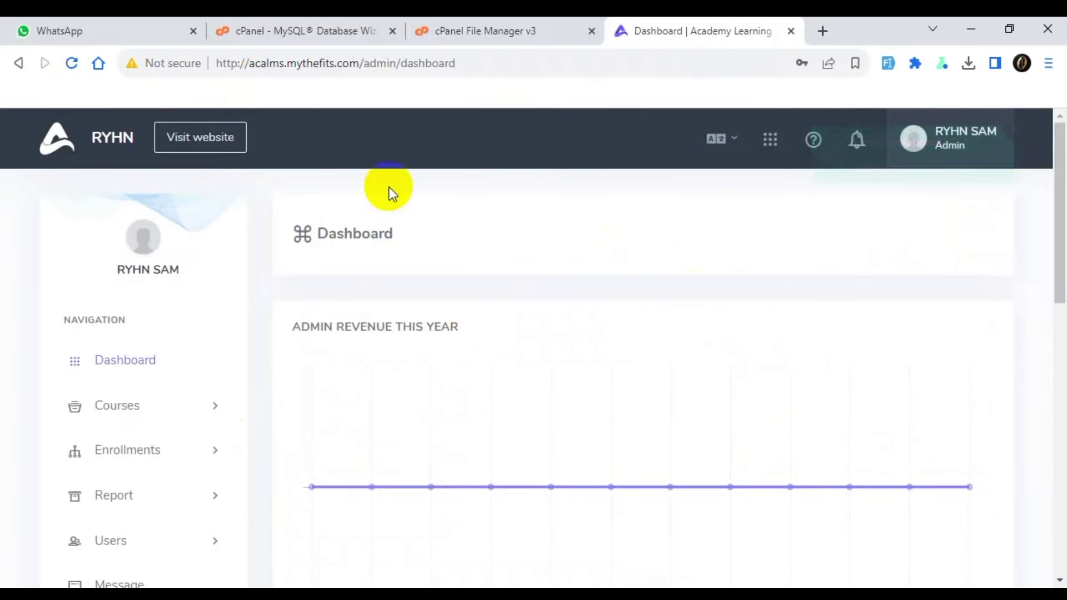
Open the public website in a new tab and browse its home page.
left_click(191, 138)
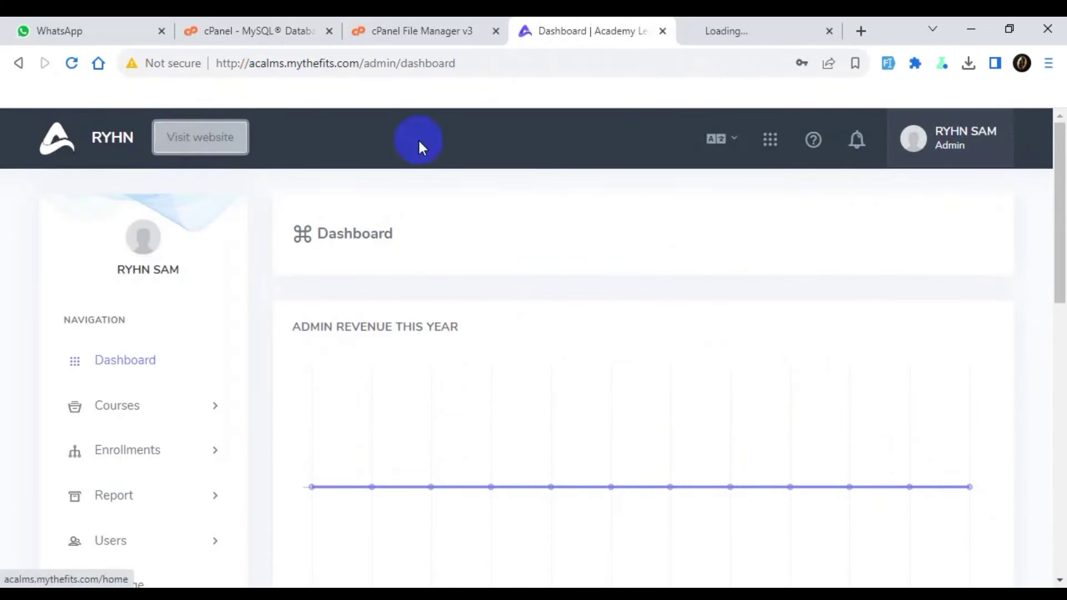
left_click(738, 35)
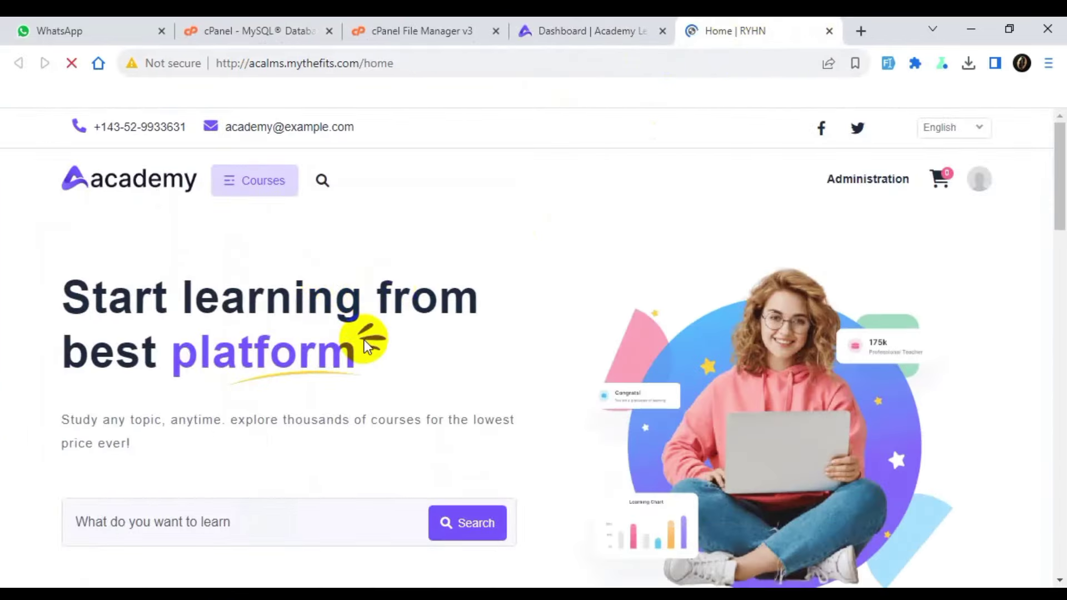
scroll(362, 331, "down", 15)
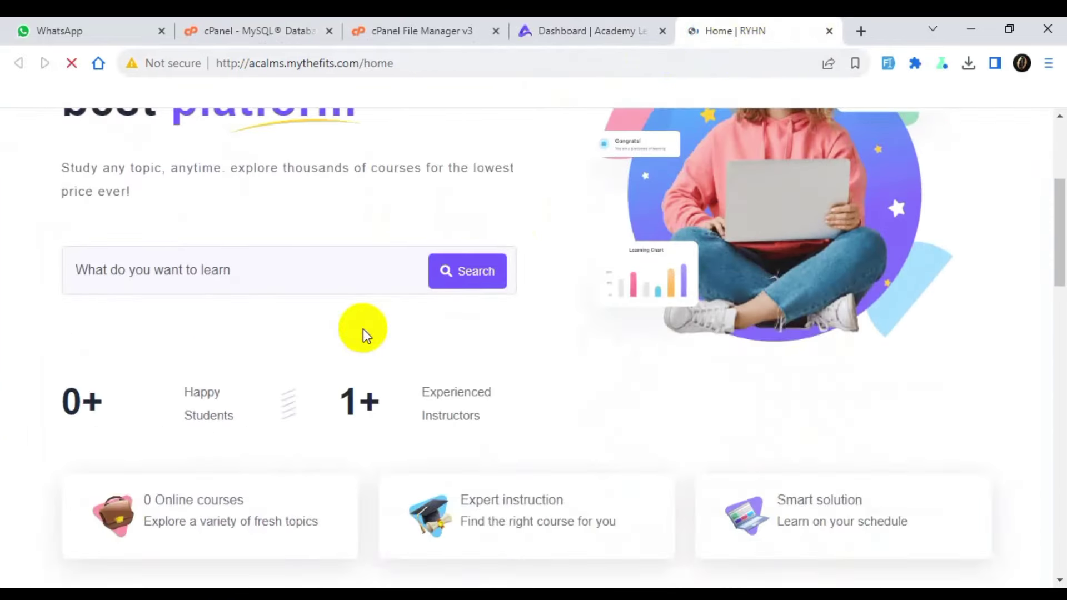
scroll(362, 332, "down", 10)
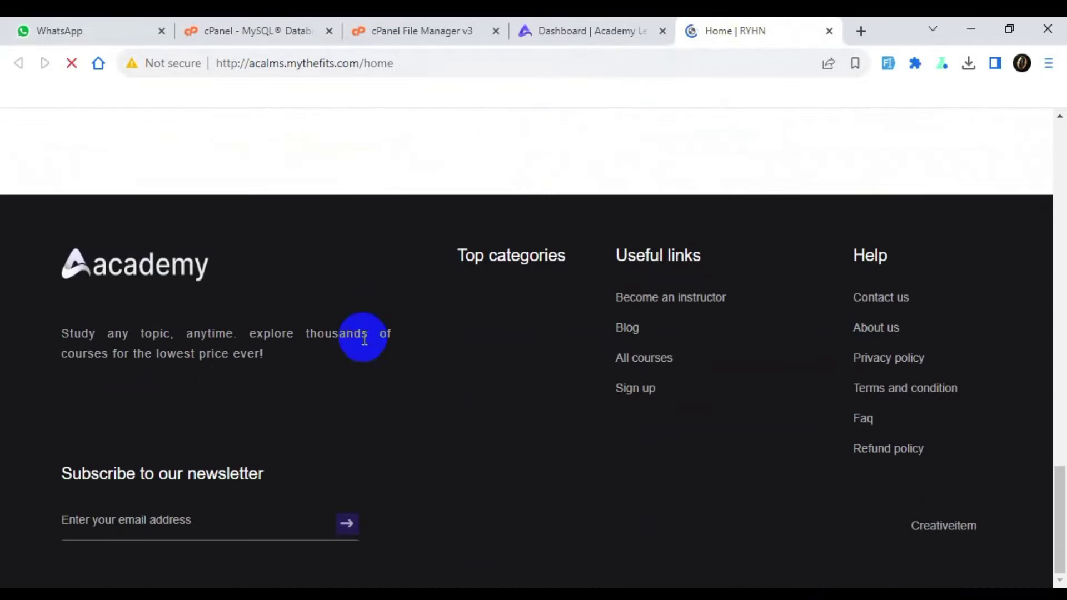
scroll(401, 395, "up", 15)
scroll(400, 375, "up", 8)
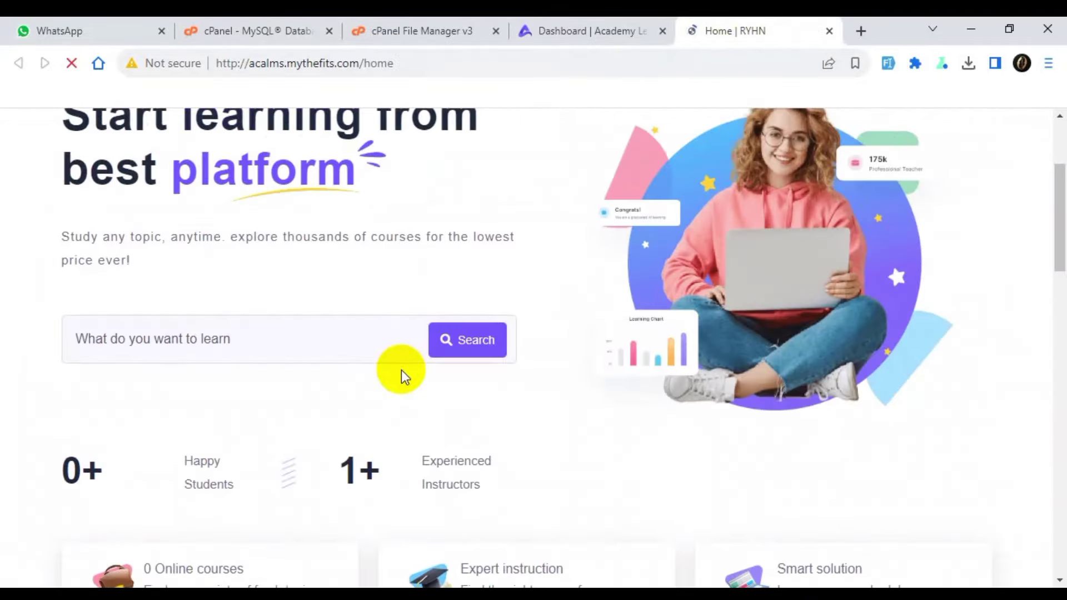
scroll(402, 370, "down", 5)
scroll(426, 380, "up", 8)
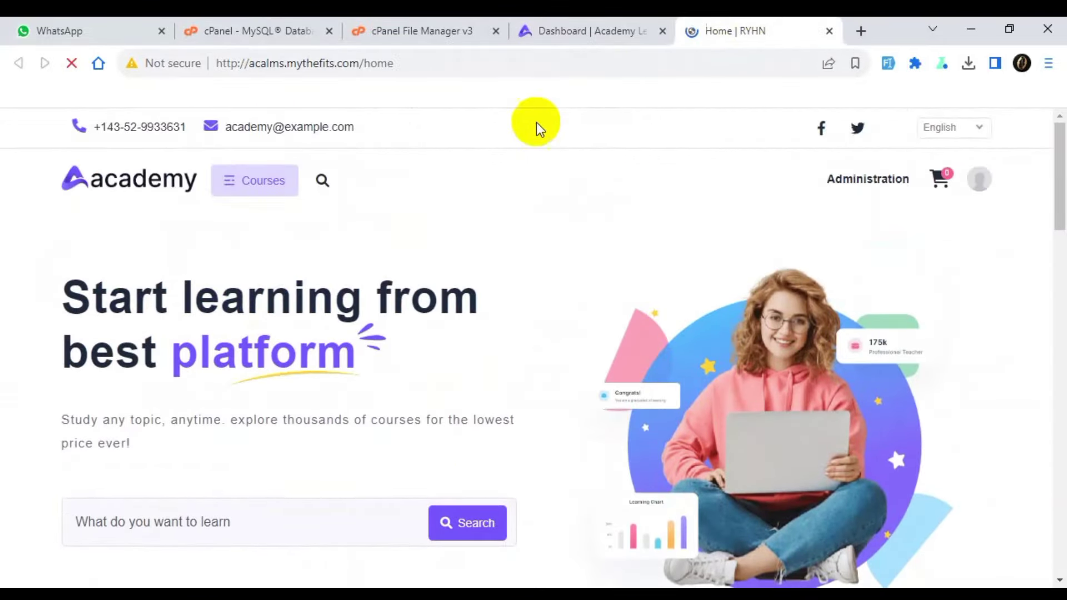
Back on the admin dashboard, expand and collapse Courses, then expand Enrollments.
left_click(589, 32)
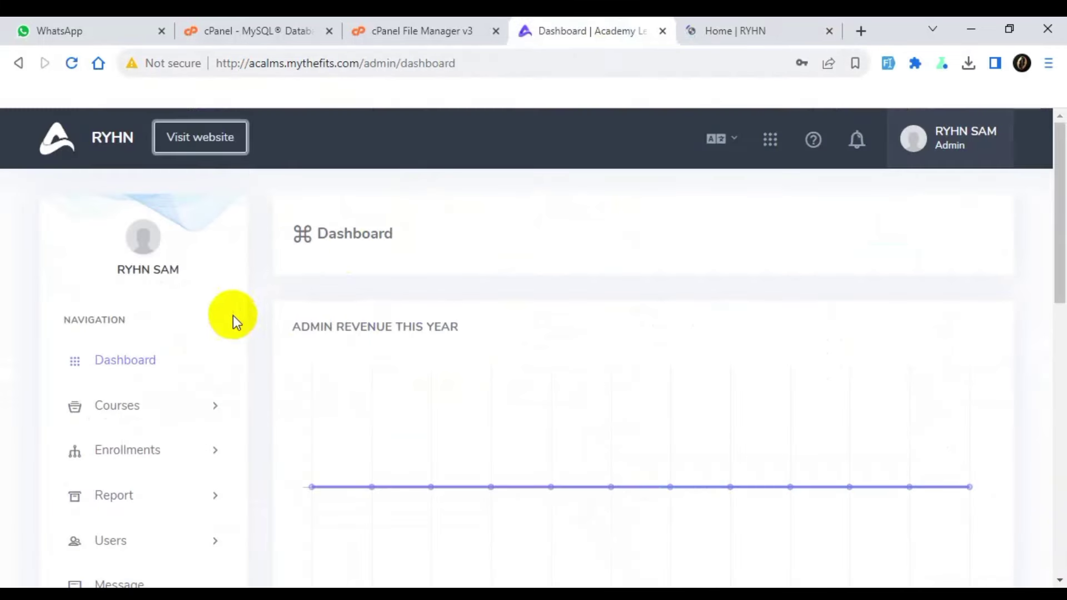
scroll(165, 300, "down", 3)
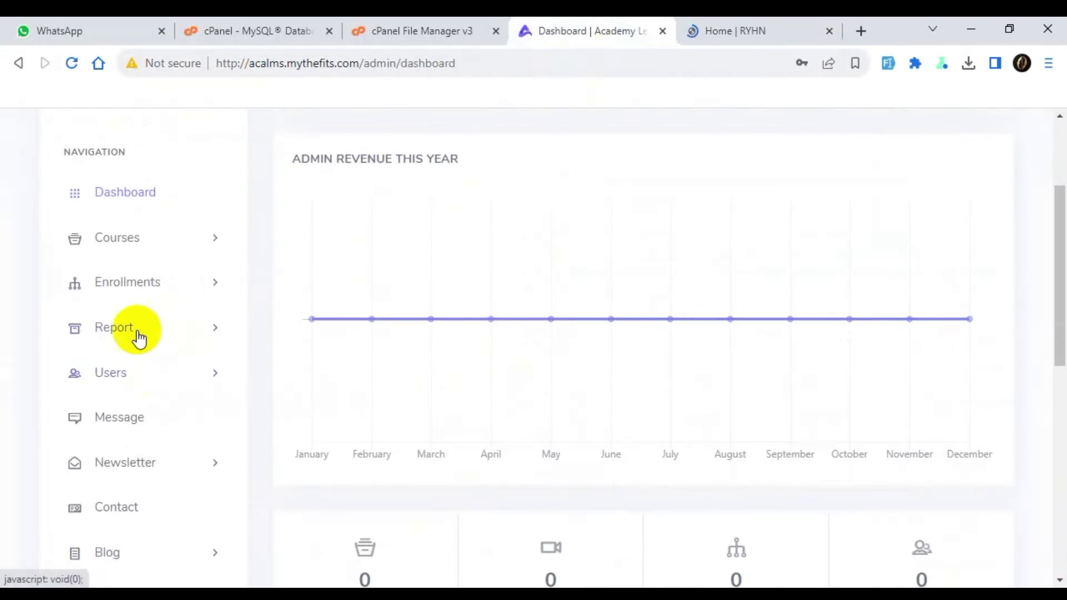
scroll(136, 282, "down", 5)
scroll(136, 322, "down", 2)
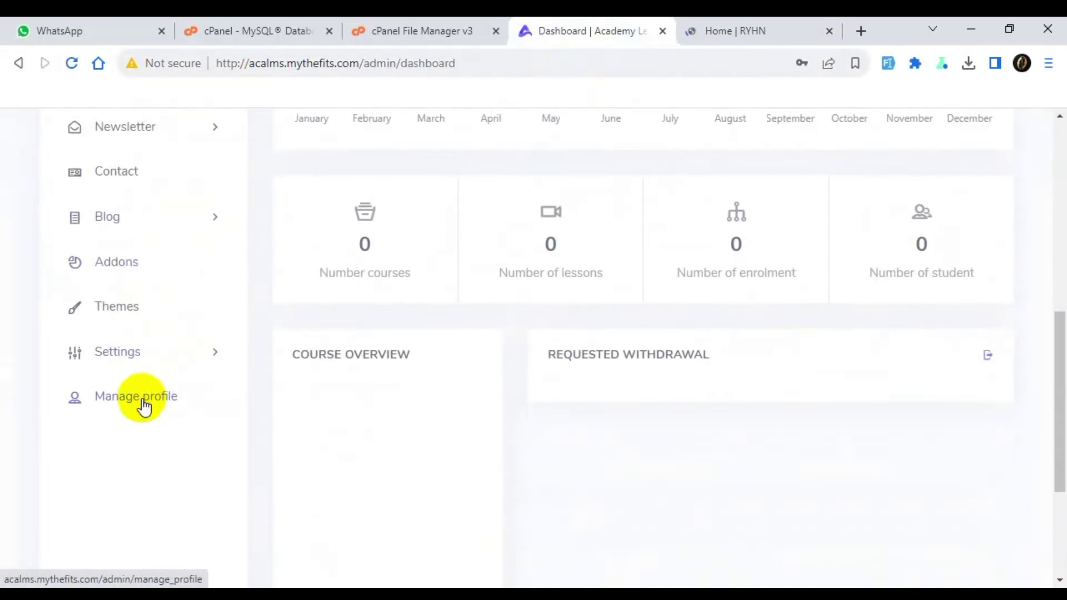
scroll(142, 384, "up", 1)
scroll(139, 358, "up", 5)
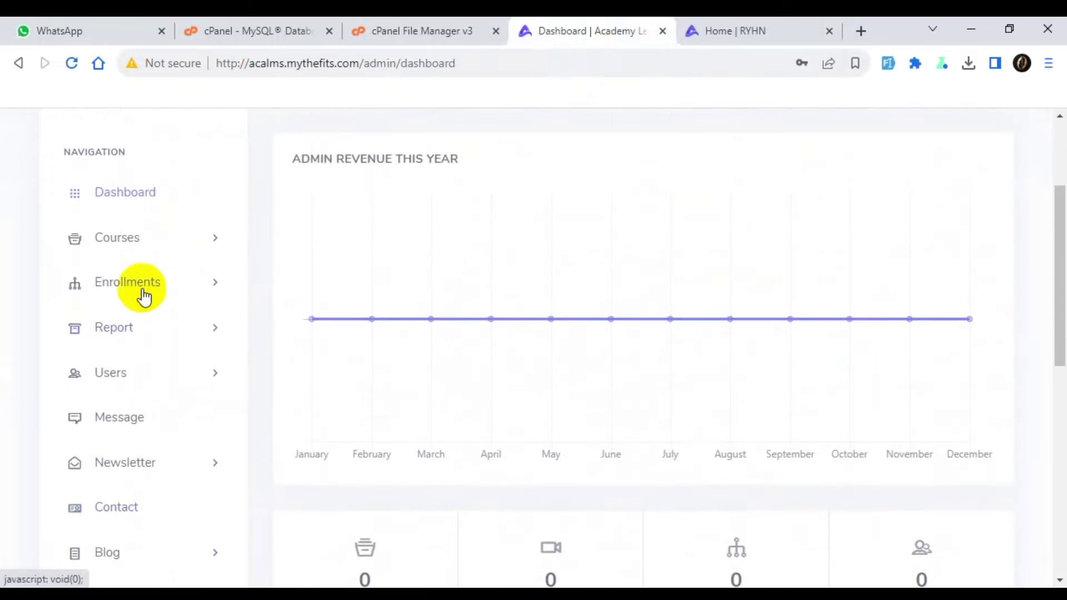
left_click(145, 239)
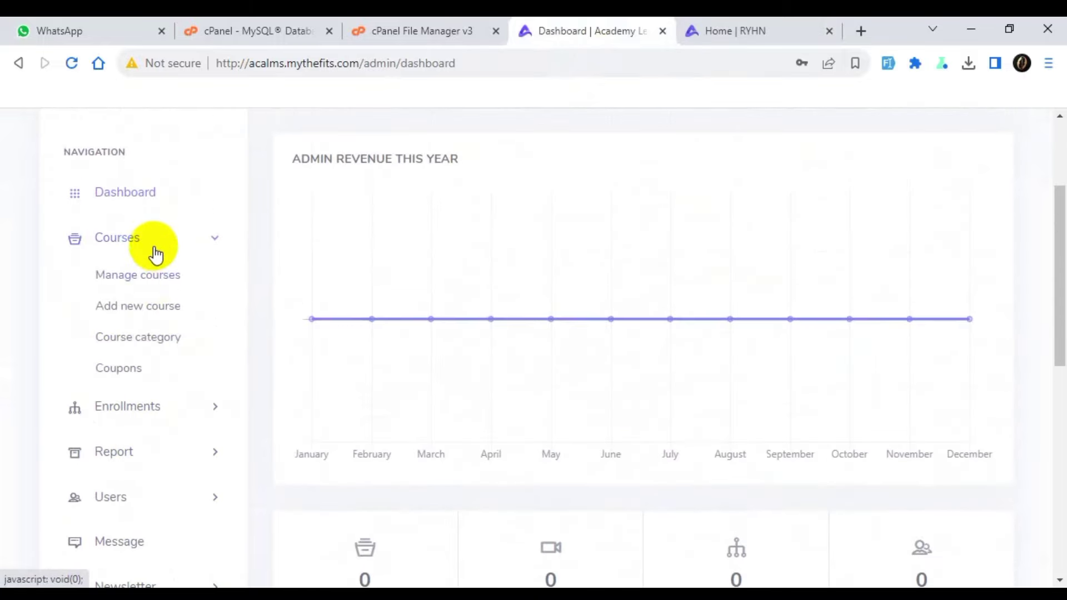
left_click(151, 240)
left_click(167, 298)
scroll(171, 445, "down", 2)
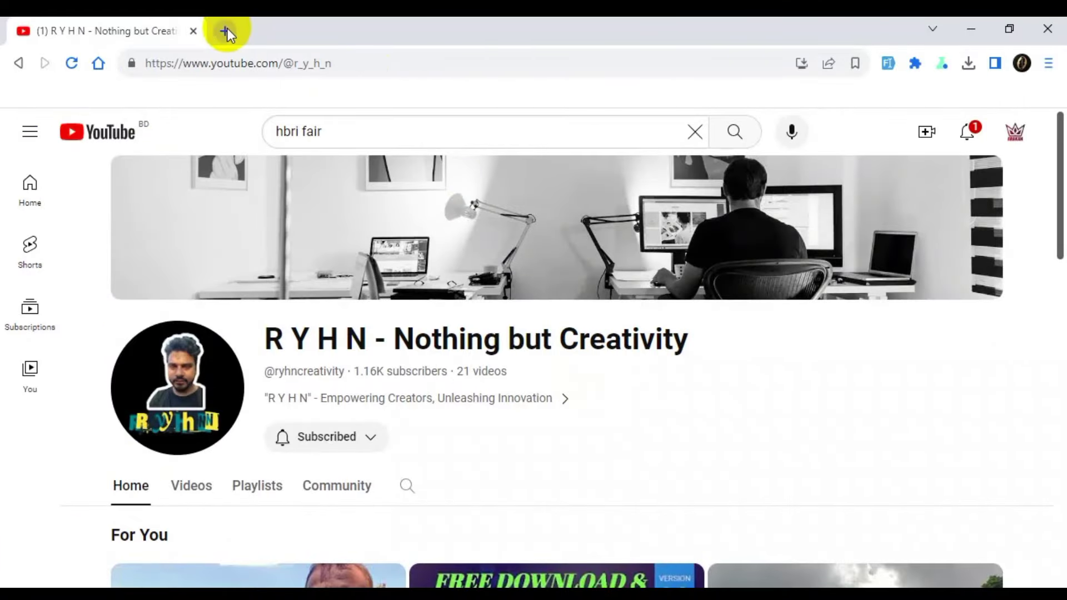
Load downloads.wscbangladesh.top/academylms in a new tab and continue via NEXT to the unlock page.
left_click(225, 31)
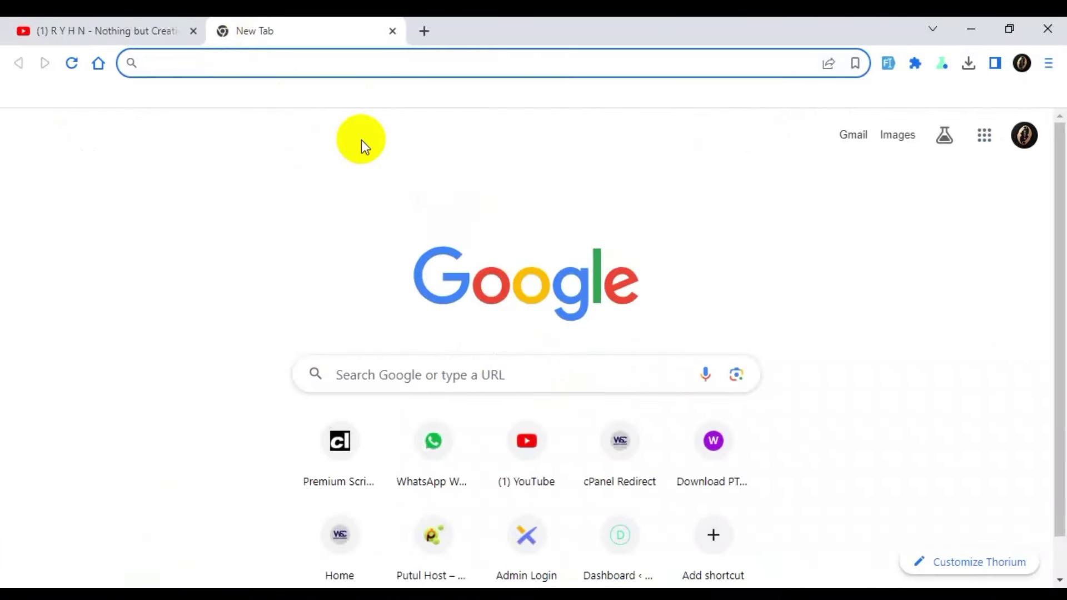
type("downloads.wscbangladesh.top/academylms")
key("Return")
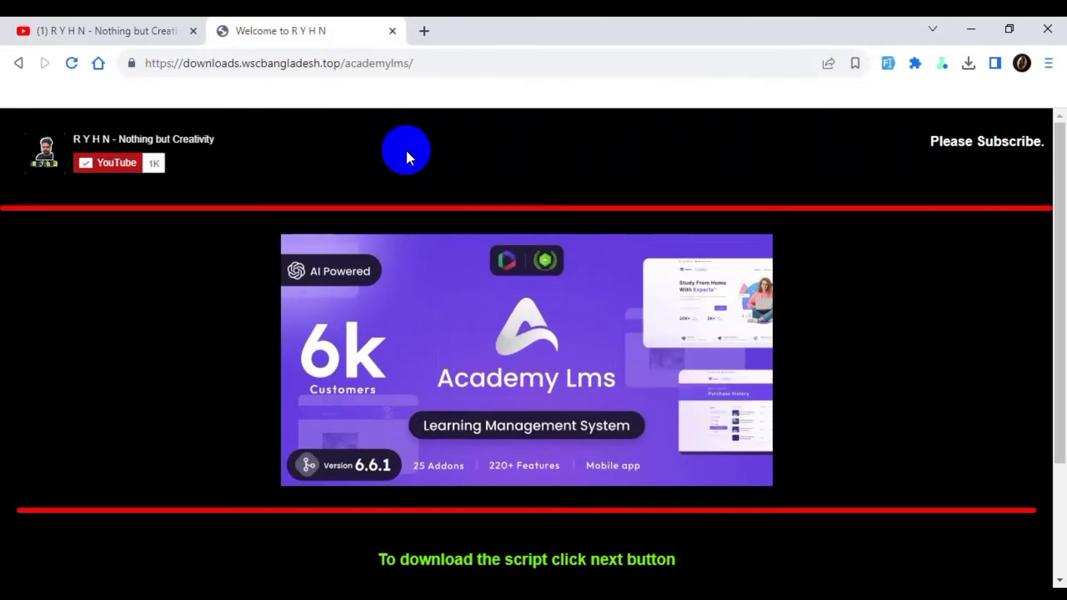
scroll(405, 143, "down", 3)
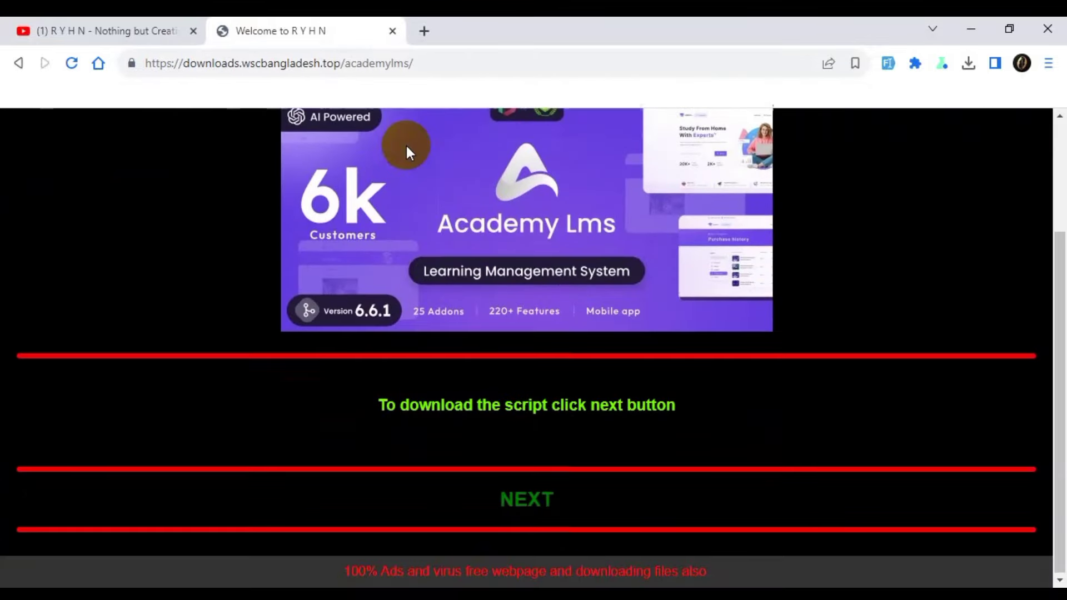
scroll(525, 315, "up", 1)
scroll(525, 315, "up", 2)
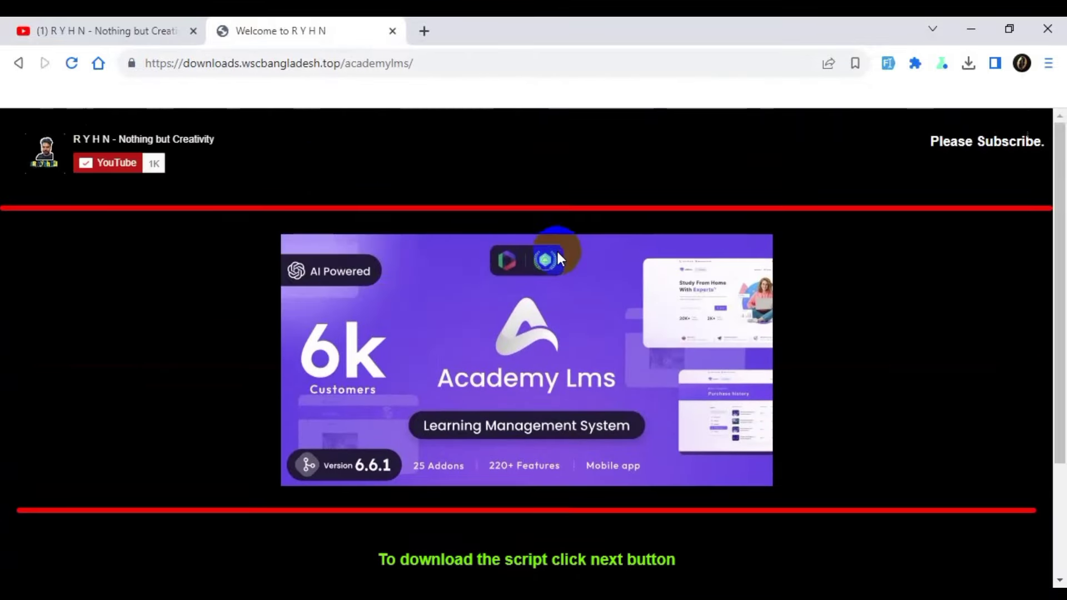
scroll(519, 186, "down", 3)
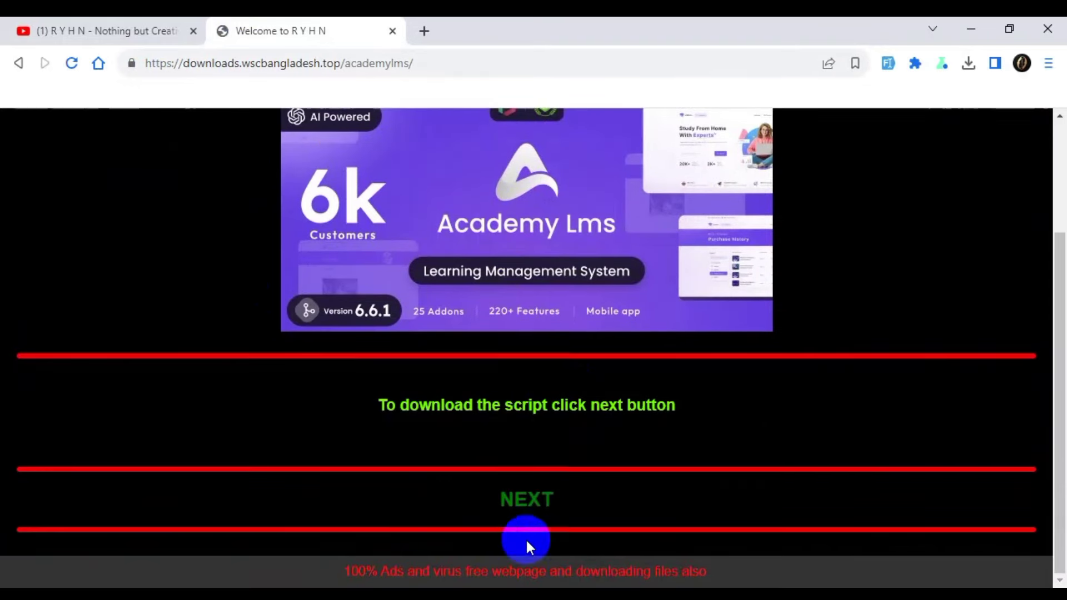
left_click(526, 503)
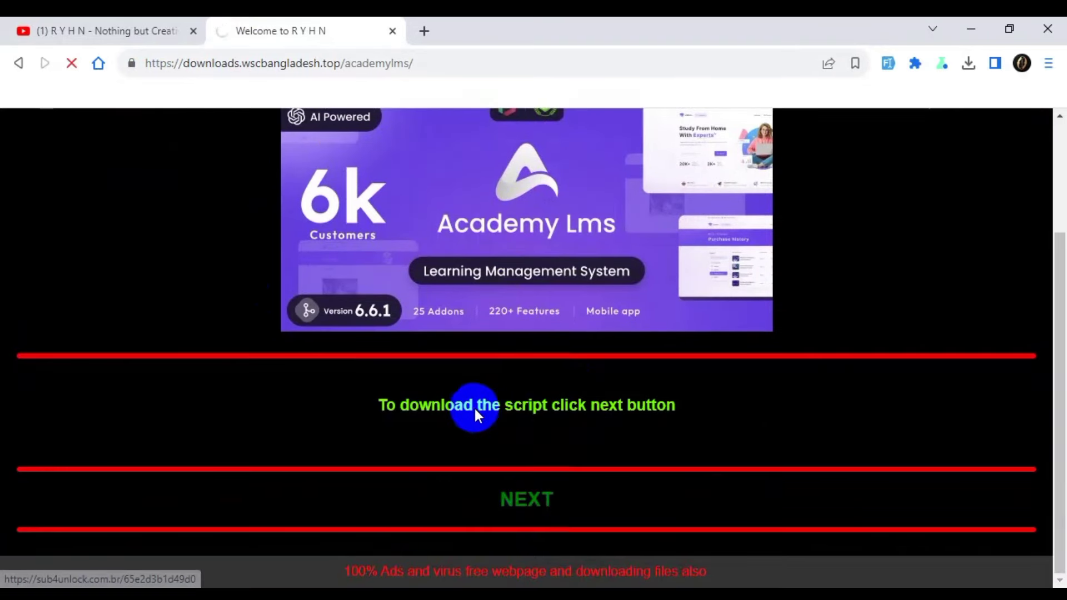
scroll(529, 358, "down", 3)
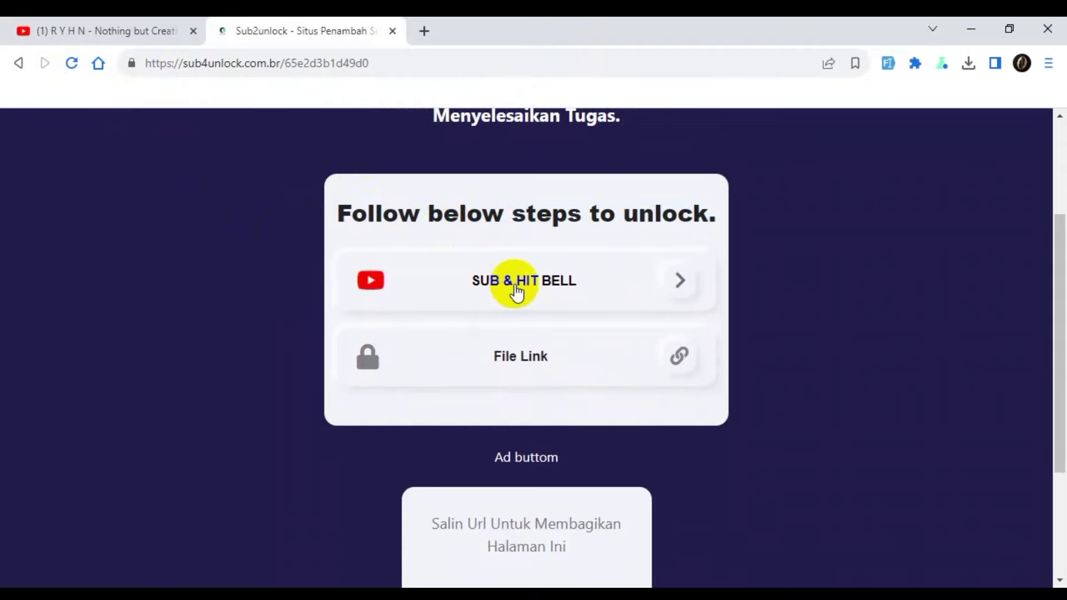
Subscribe to the YouTube channel, then return to Sub4Unlock and open the File Link.
left_click(517, 289)
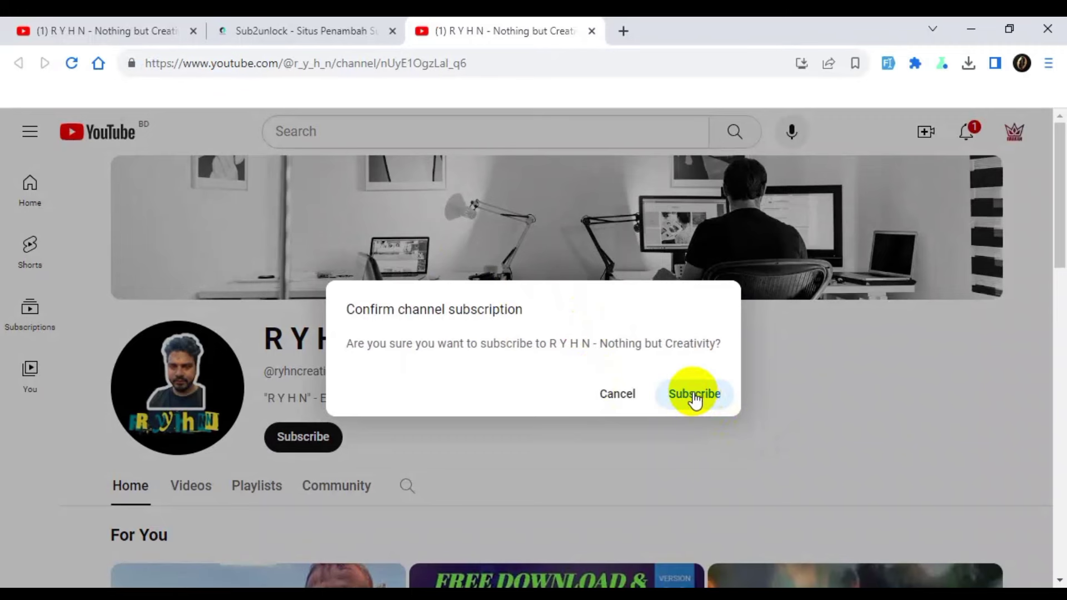
left_click(694, 394)
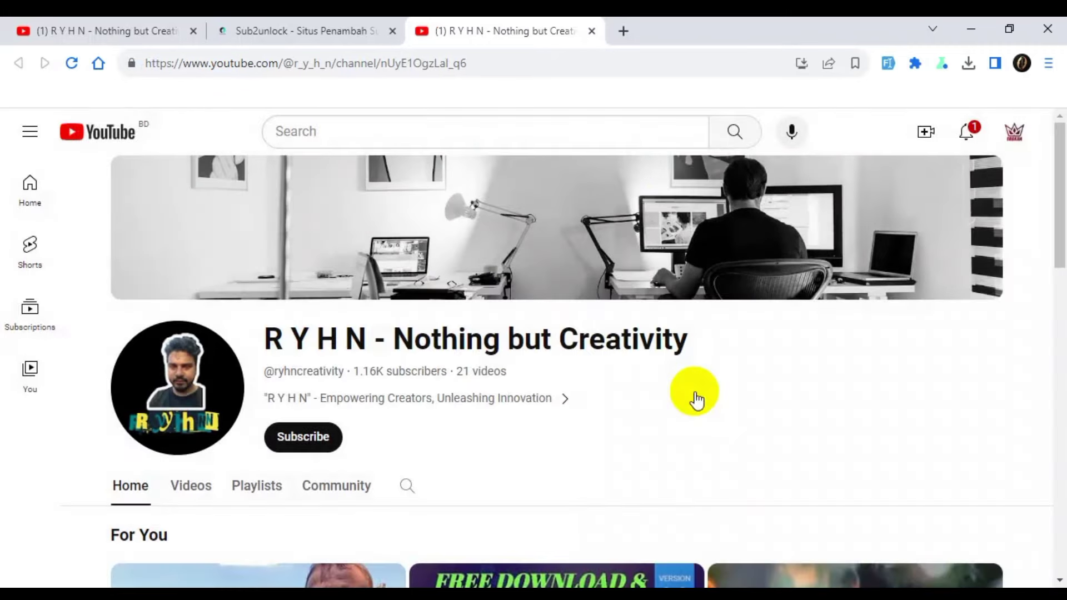
left_click(316, 30)
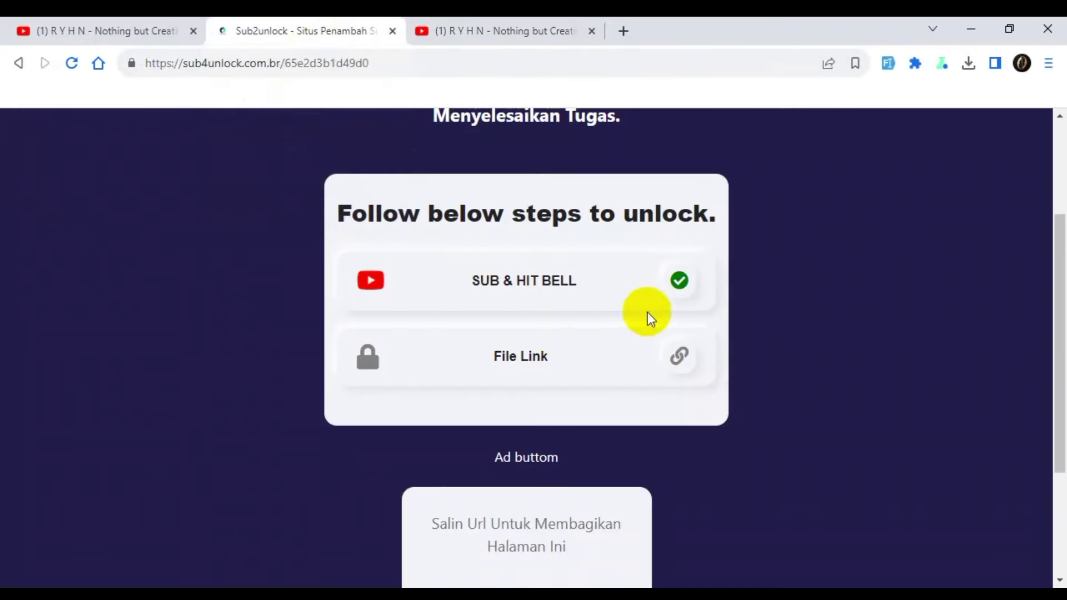
left_click(540, 364)
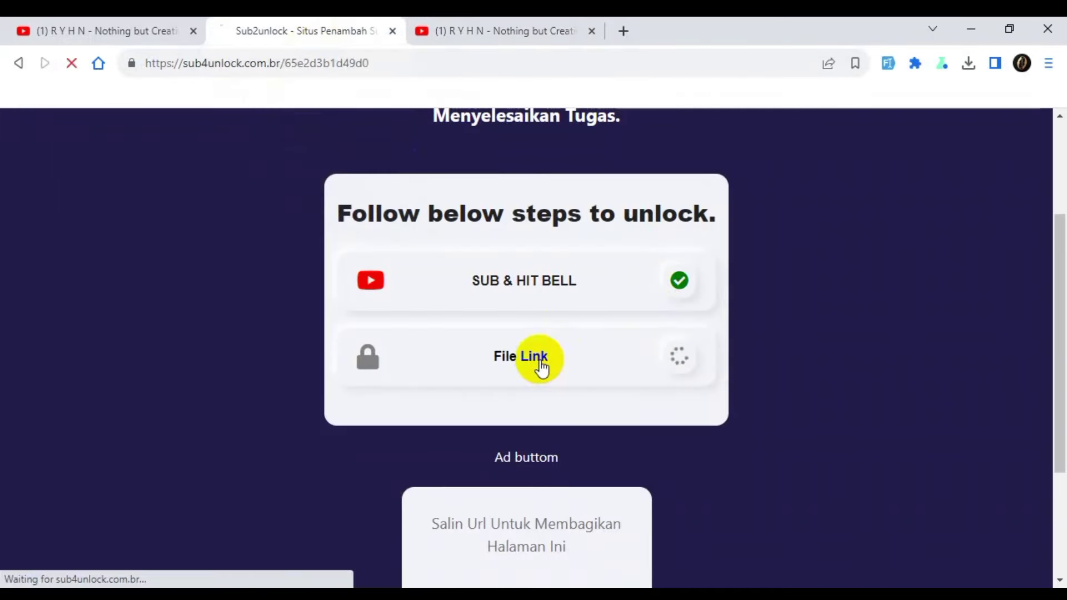